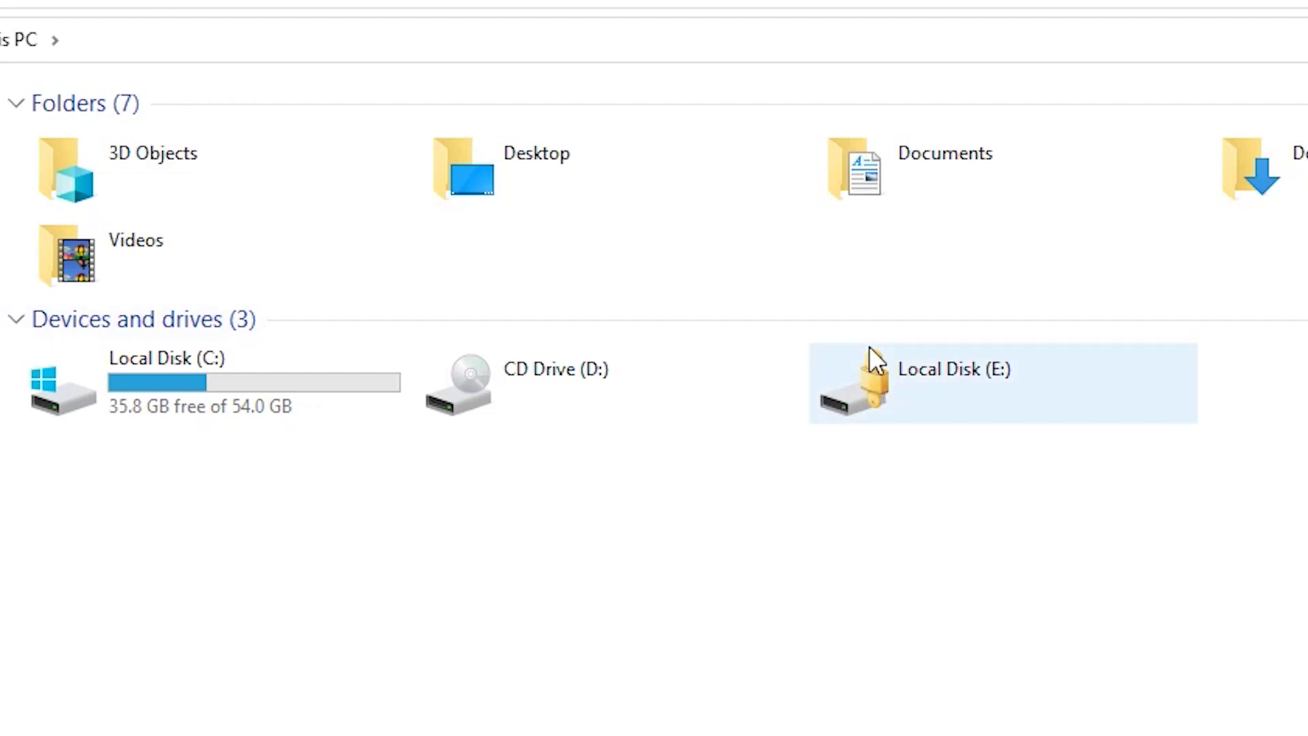
Step: Select the unencrypted New Volume (E:) drive in This PC, showing 9.96 GB free of 9.99 GB
left_click_drag(1246, 634, 821, 326)
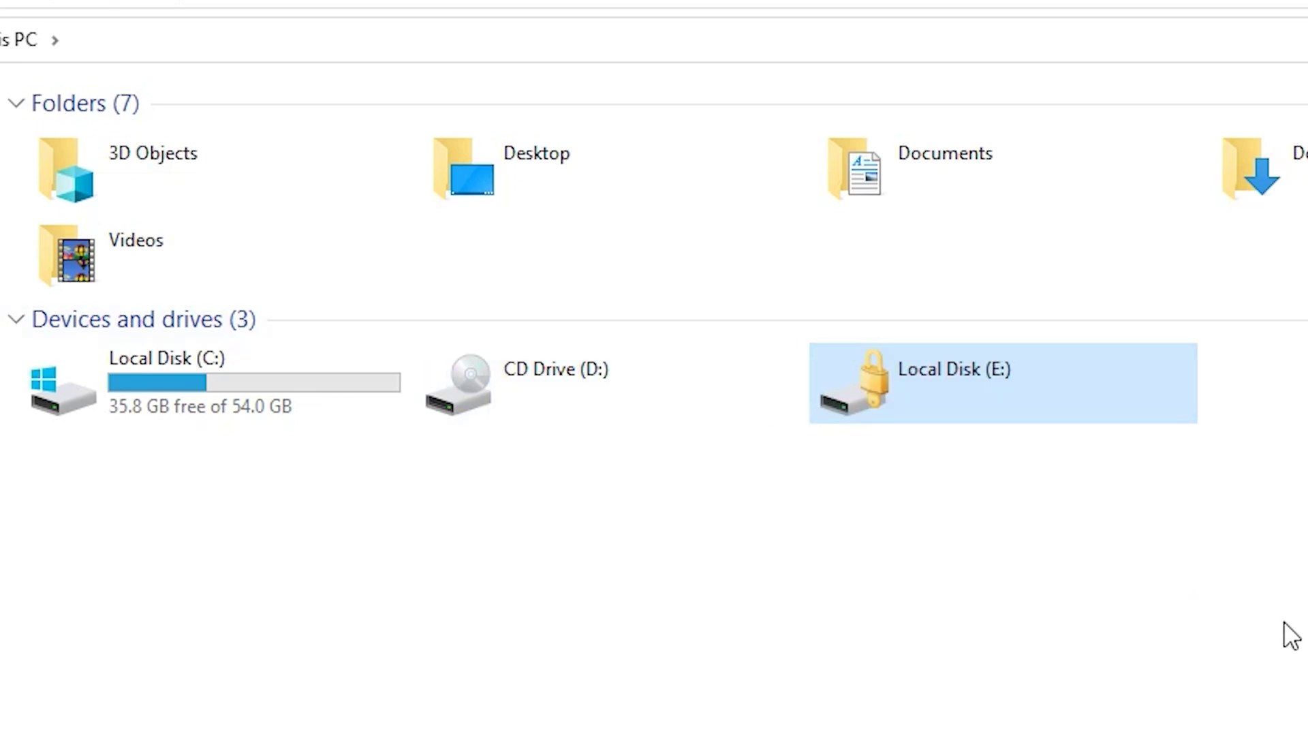
left_click_drag(1288, 622, 816, 346)
left_click_drag(1307, 709, 830, 337)
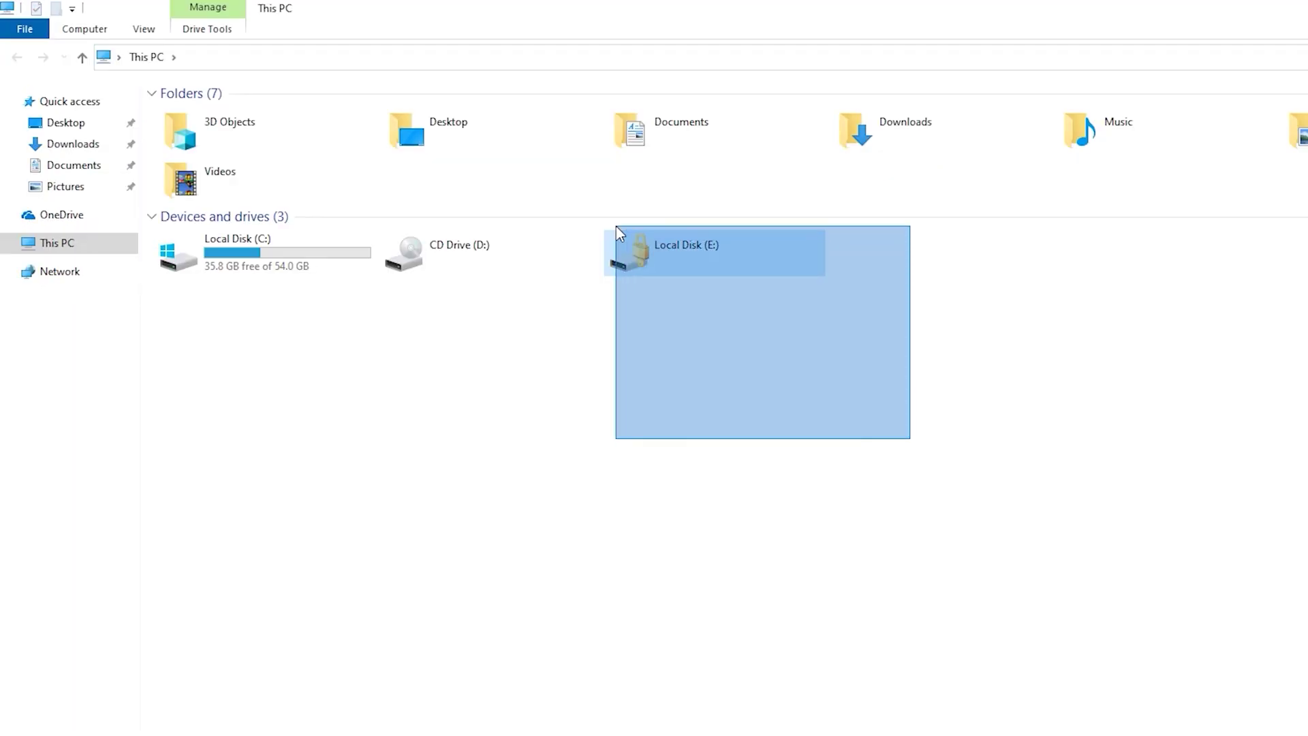
left_click_drag(616, 227, 615, 227)
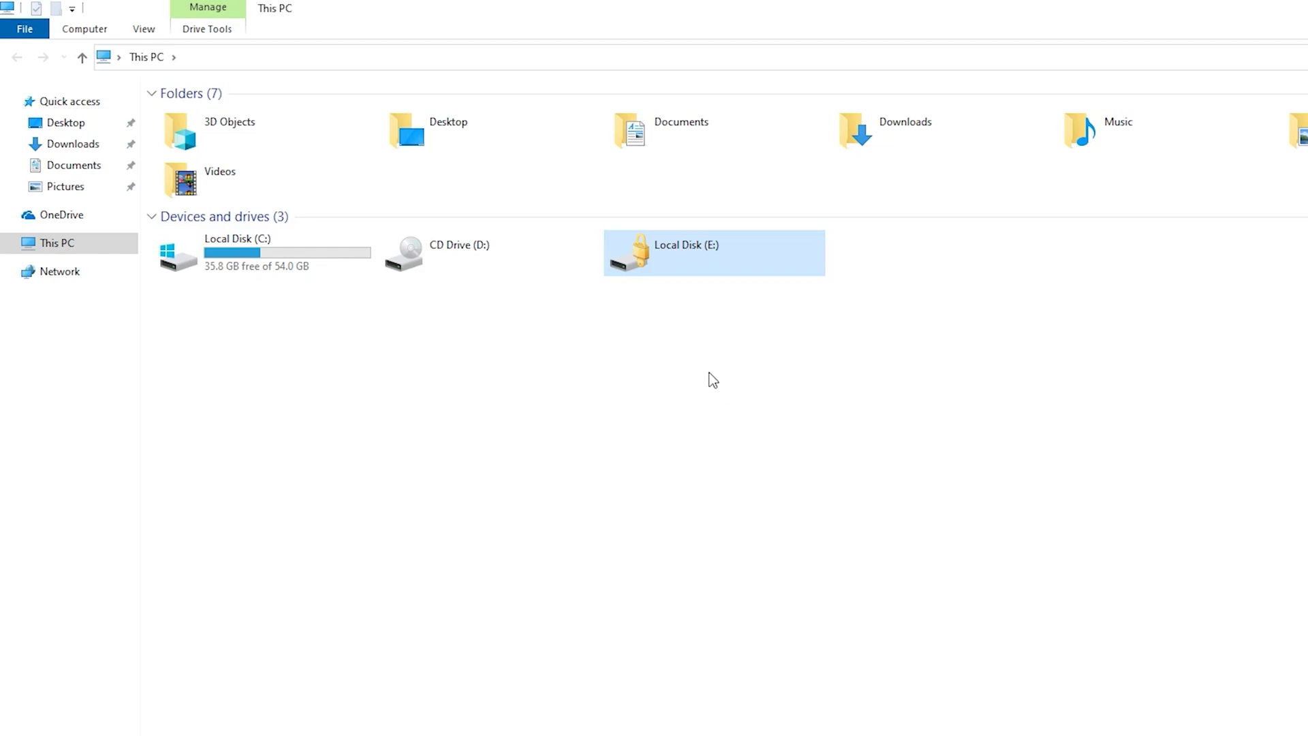
left_click_drag(860, 364, 599, 231)
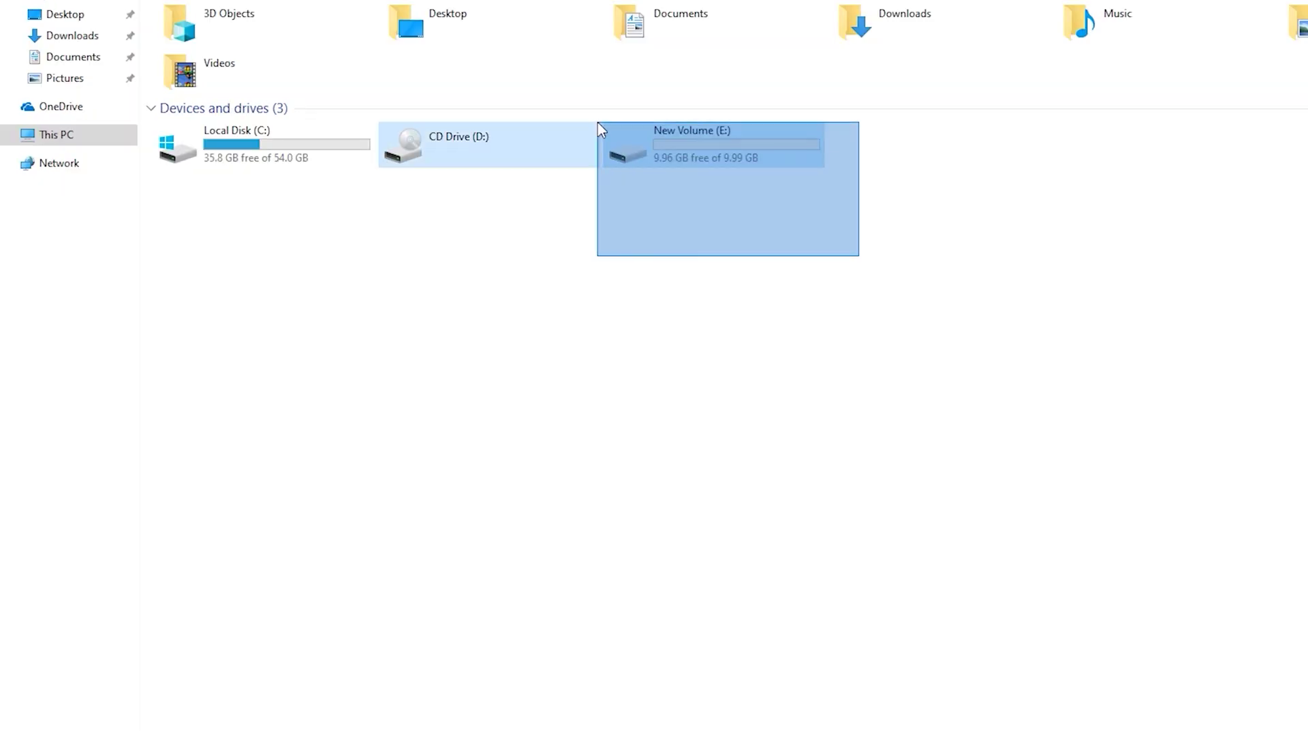
left_click_drag(599, 123, 647, 146)
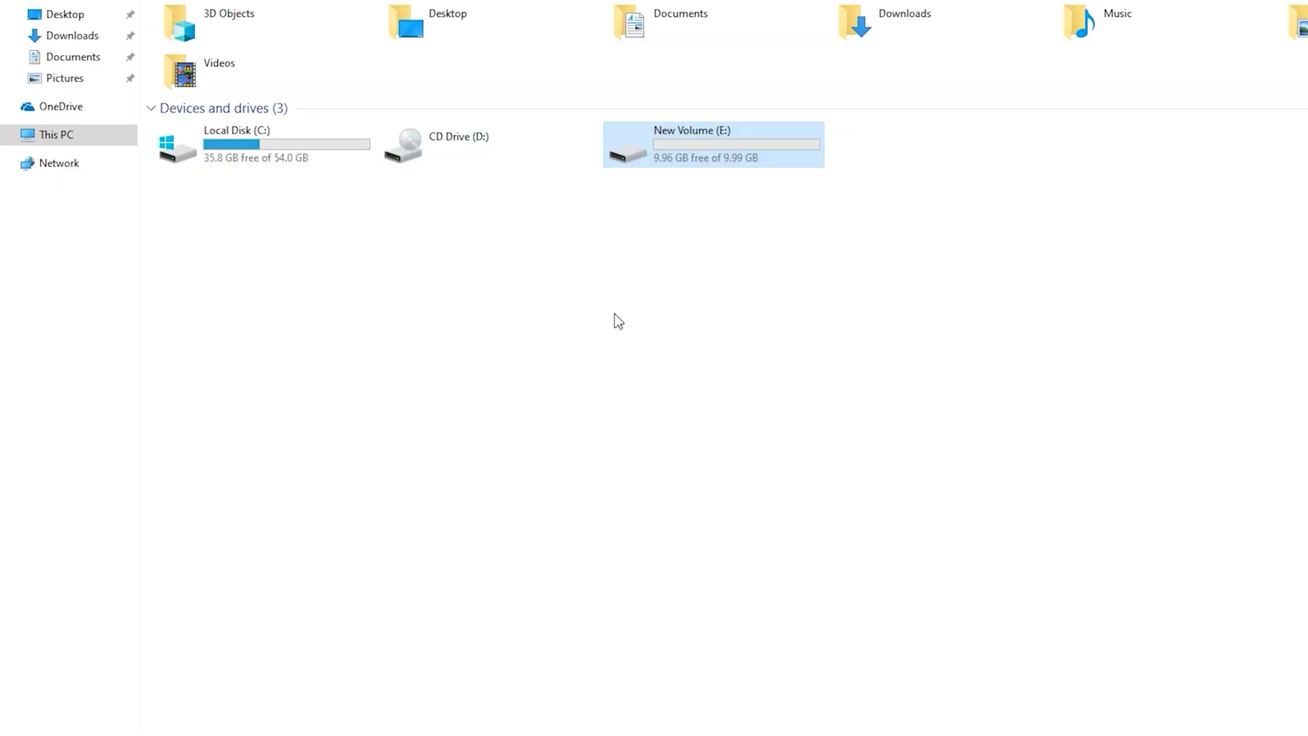
Step: Search 'cont' from the taskbar to bring up Control Panel
left_click(615, 314)
left_click(152, 712)
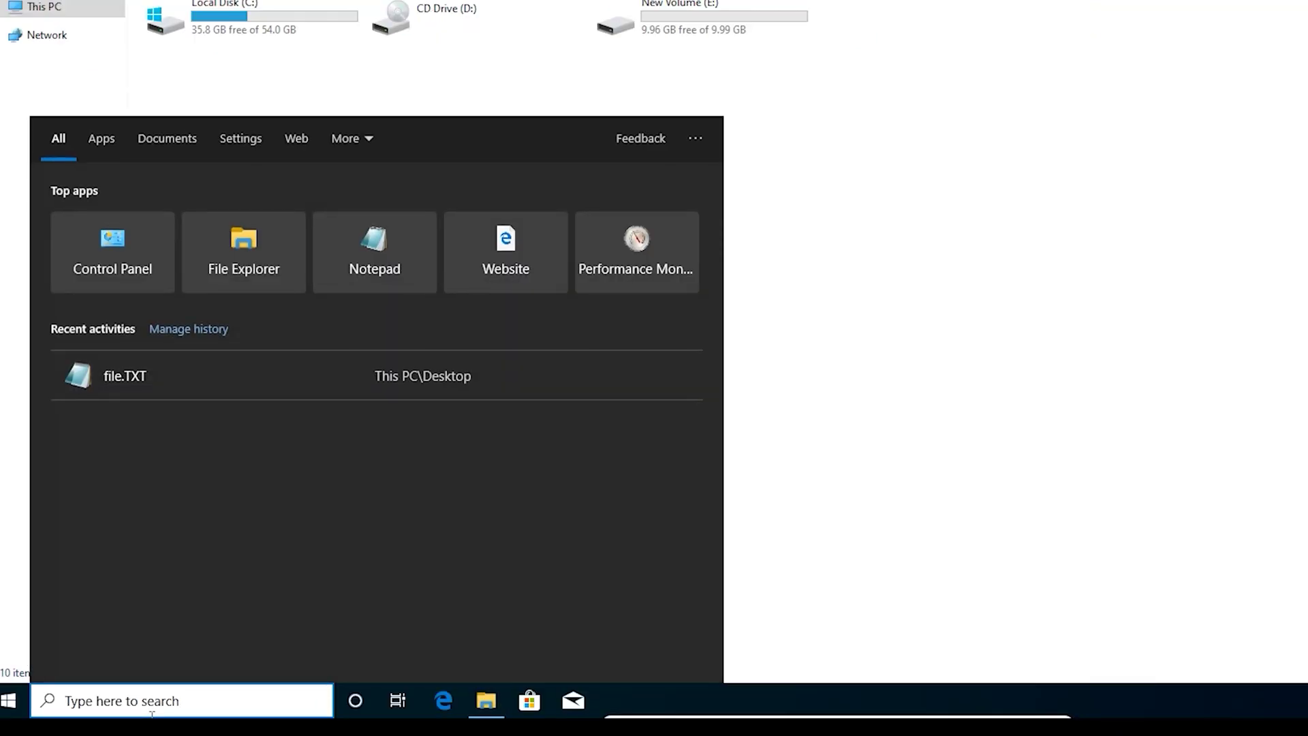
type("cont")
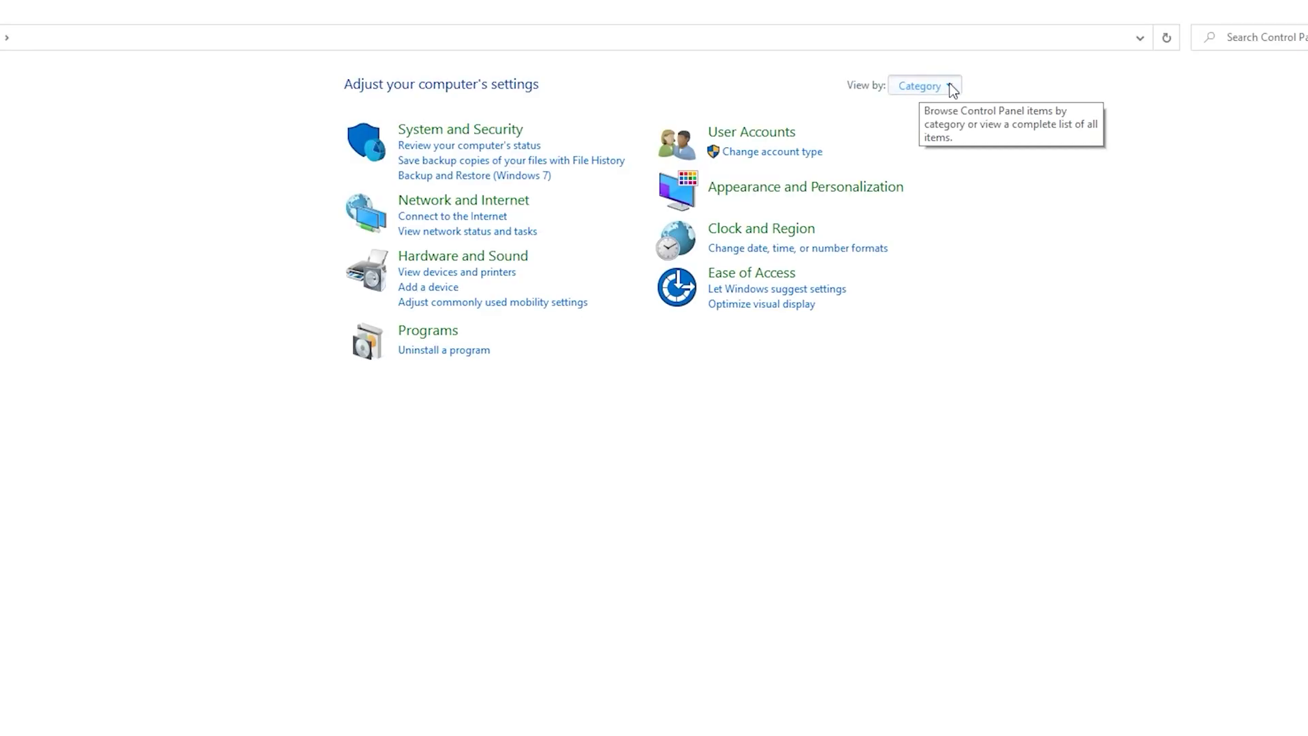
Step: View Control Panel as Large icons, open BitLocker Drive Encryption, and expand New Volume (E:)
left_click(949, 87)
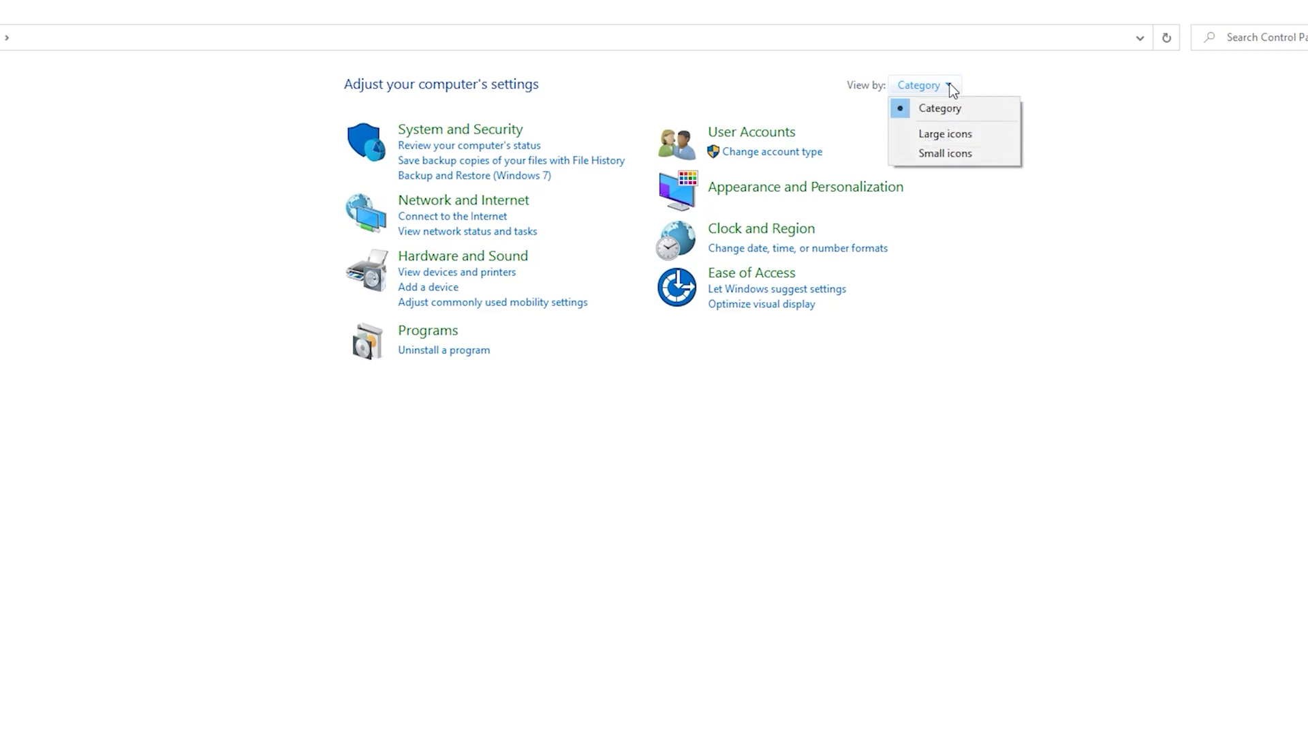
left_click(928, 135)
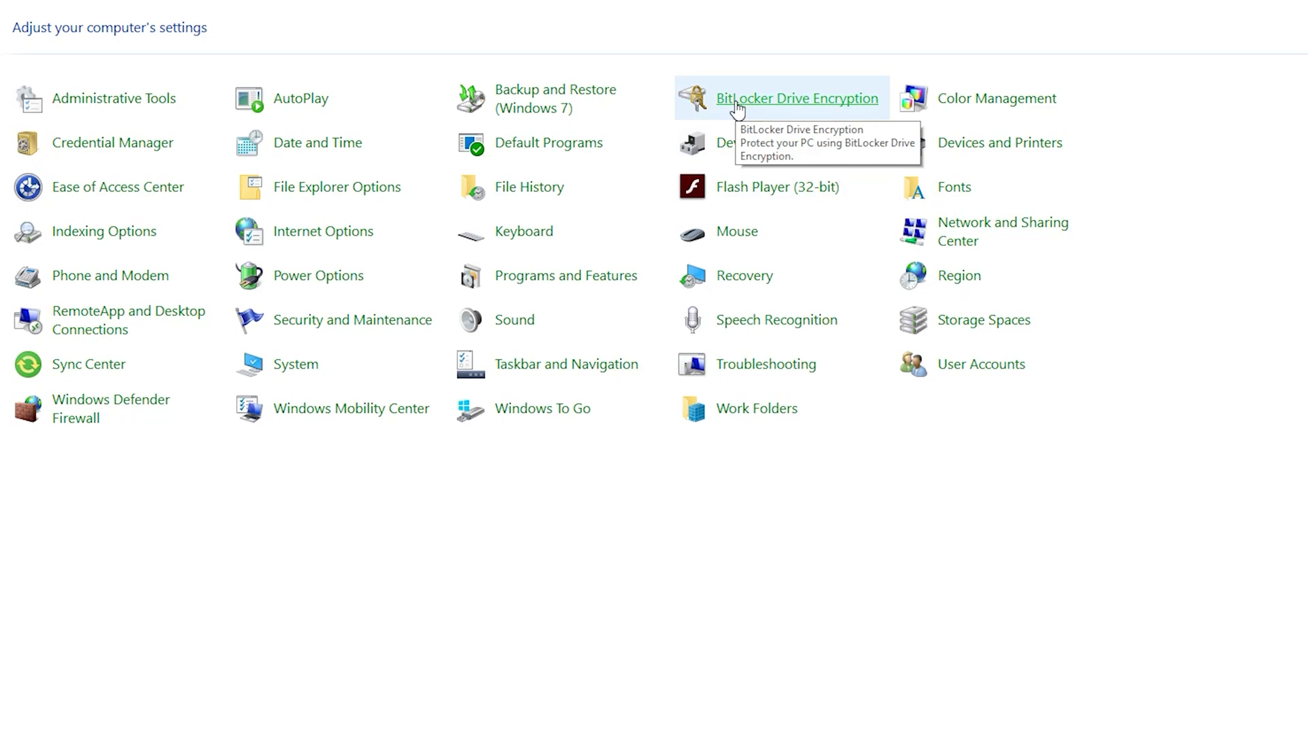
left_click(736, 102)
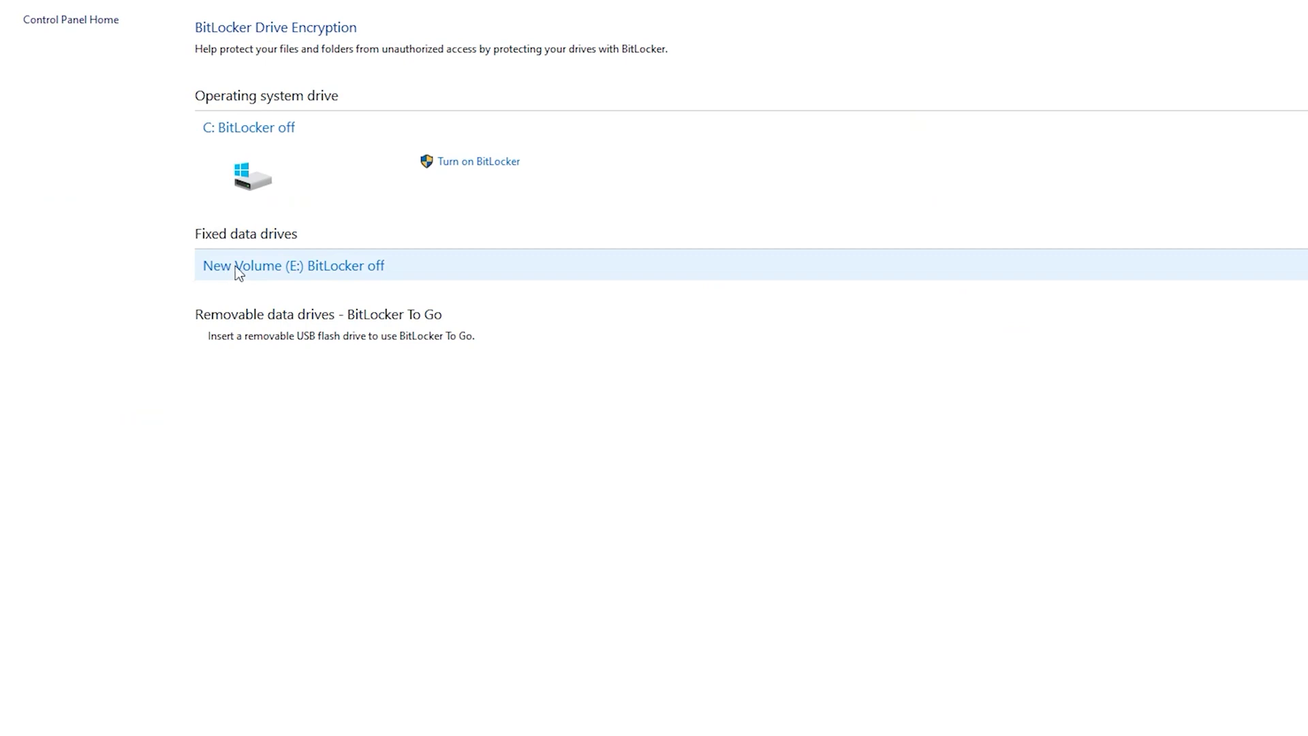
left_click(292, 269)
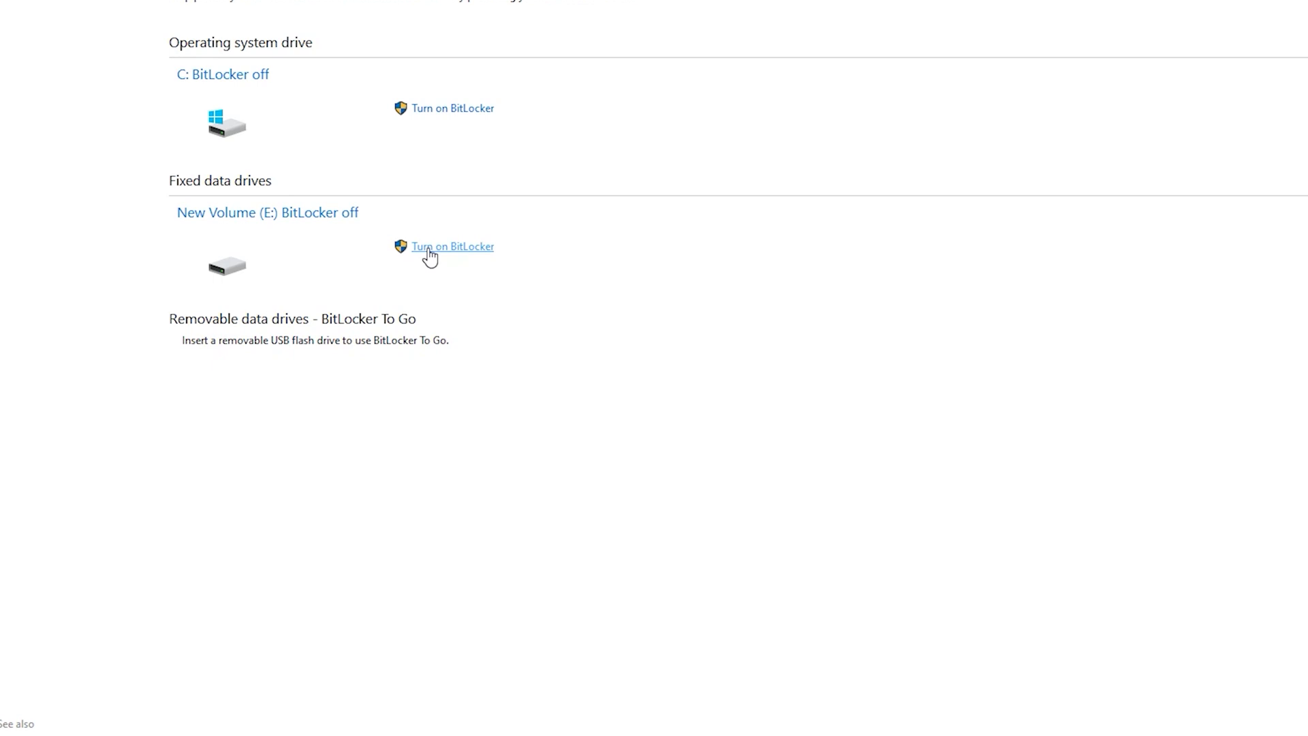
Step: Turn on BitLocker for E: with password unlock, entering and confirming the drive password
left_click(429, 254)
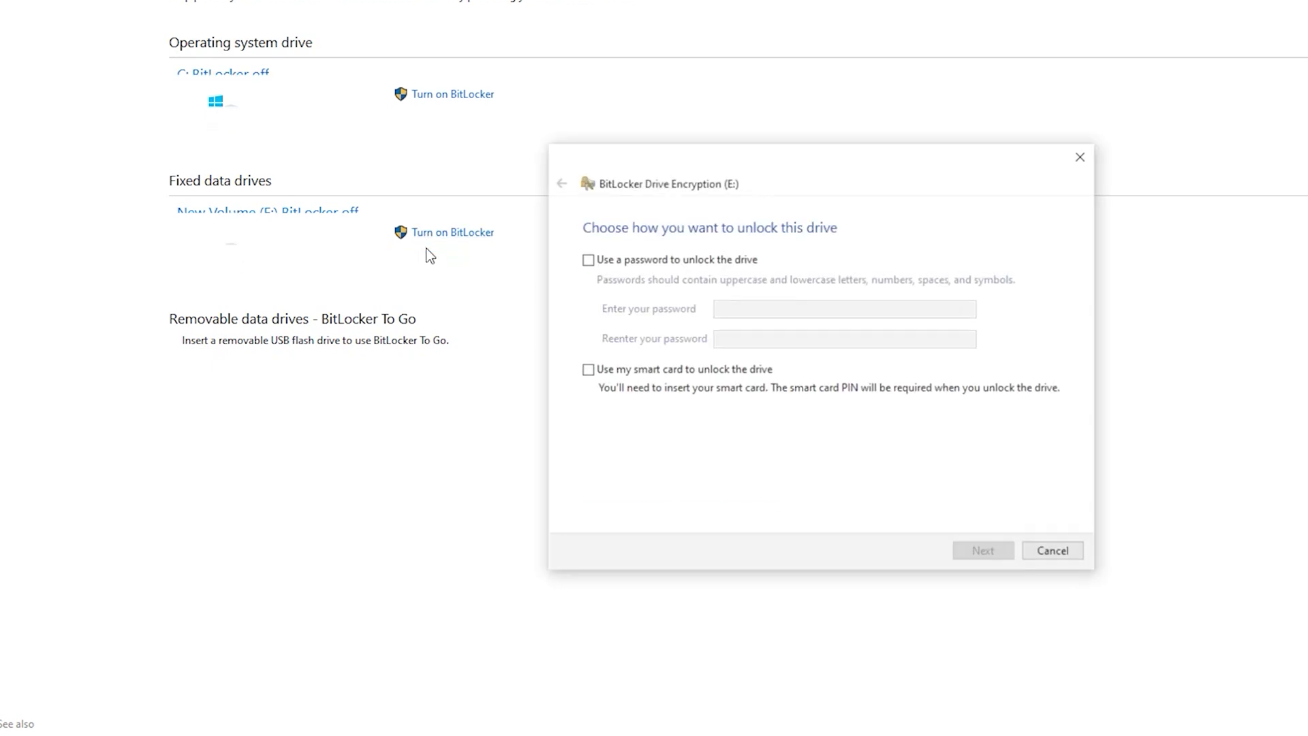
left_click(587, 260)
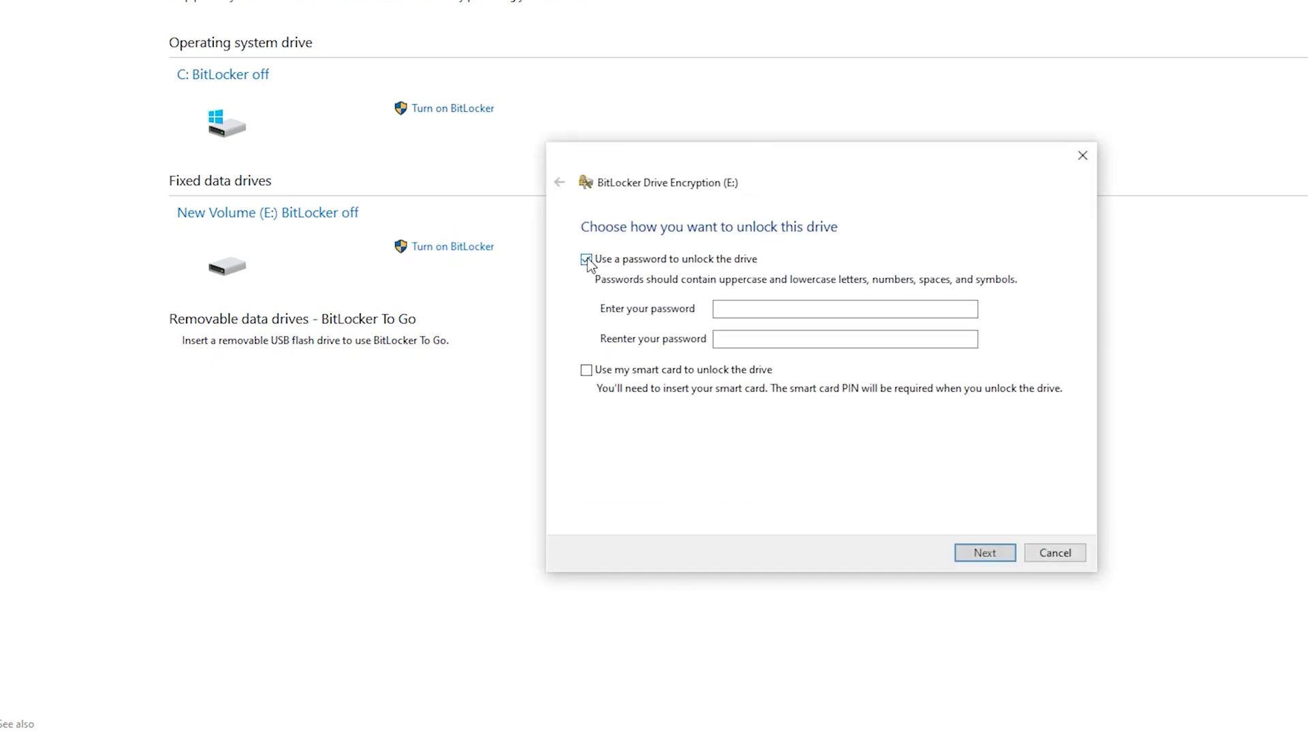
left_click(754, 307)
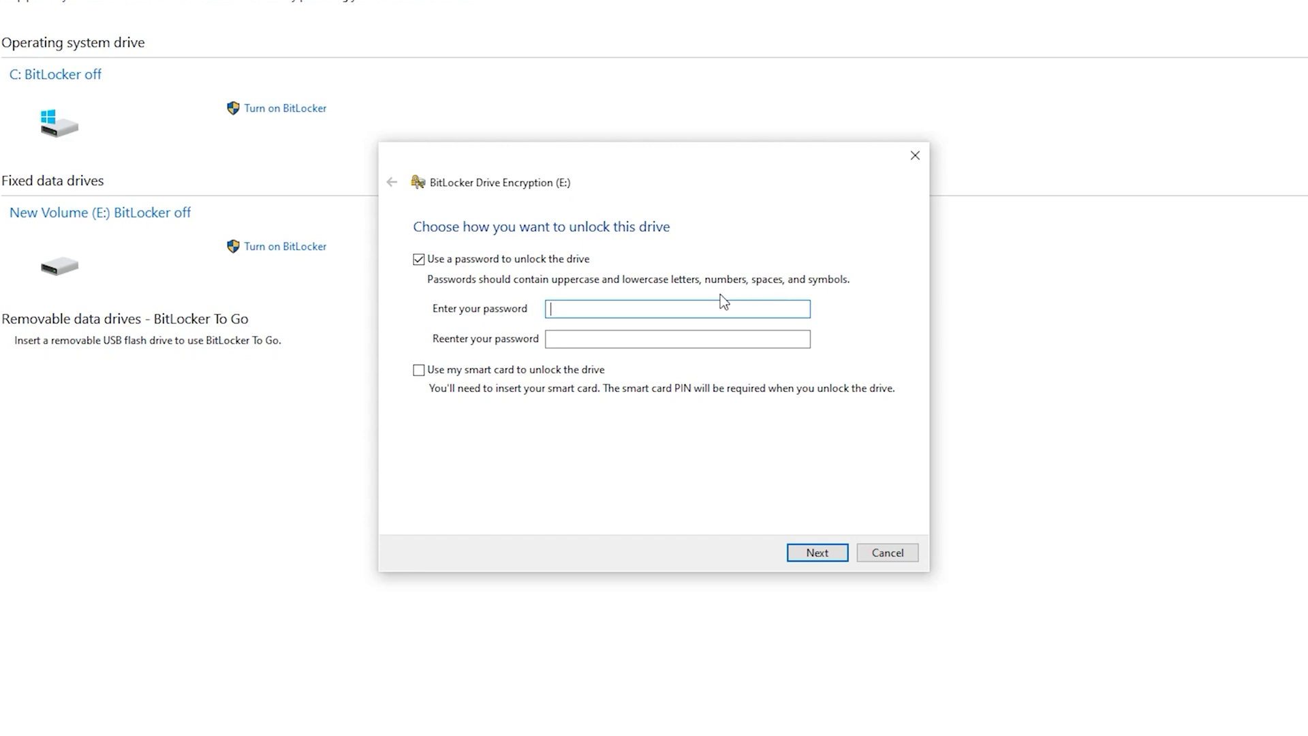
type("P")
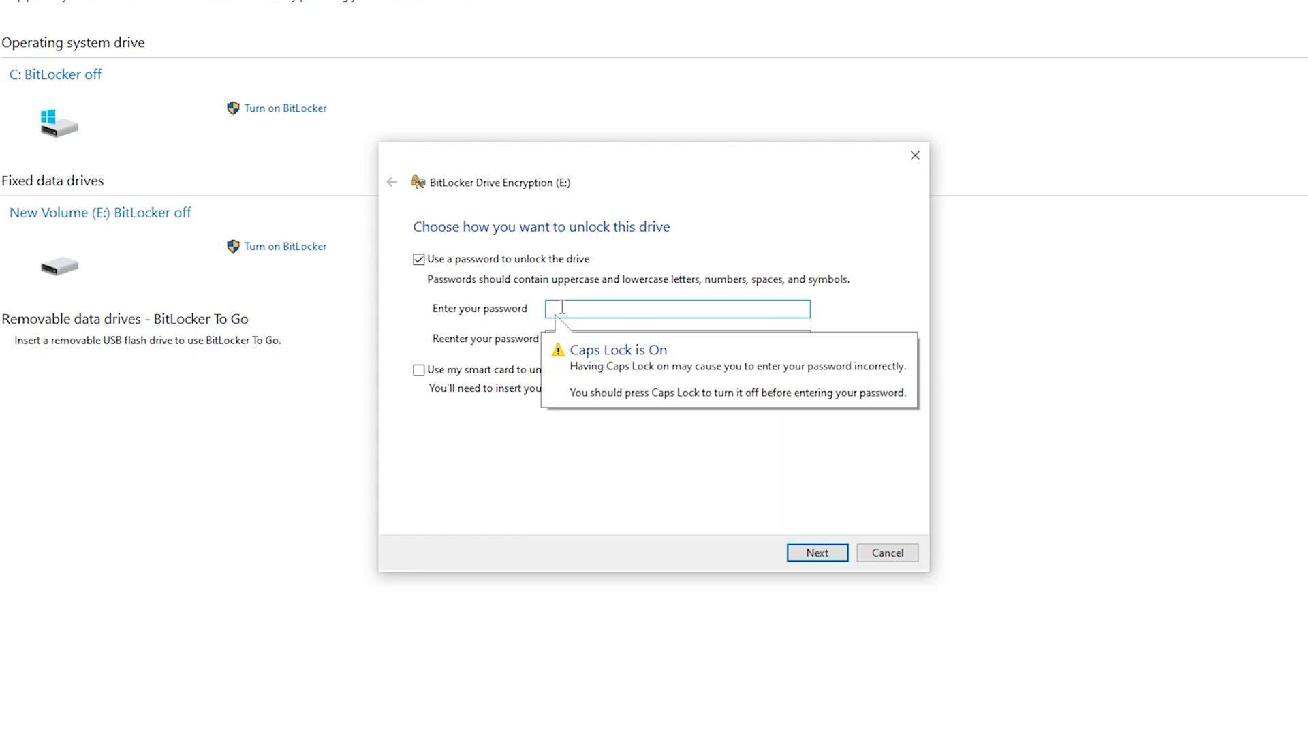
type("ass")
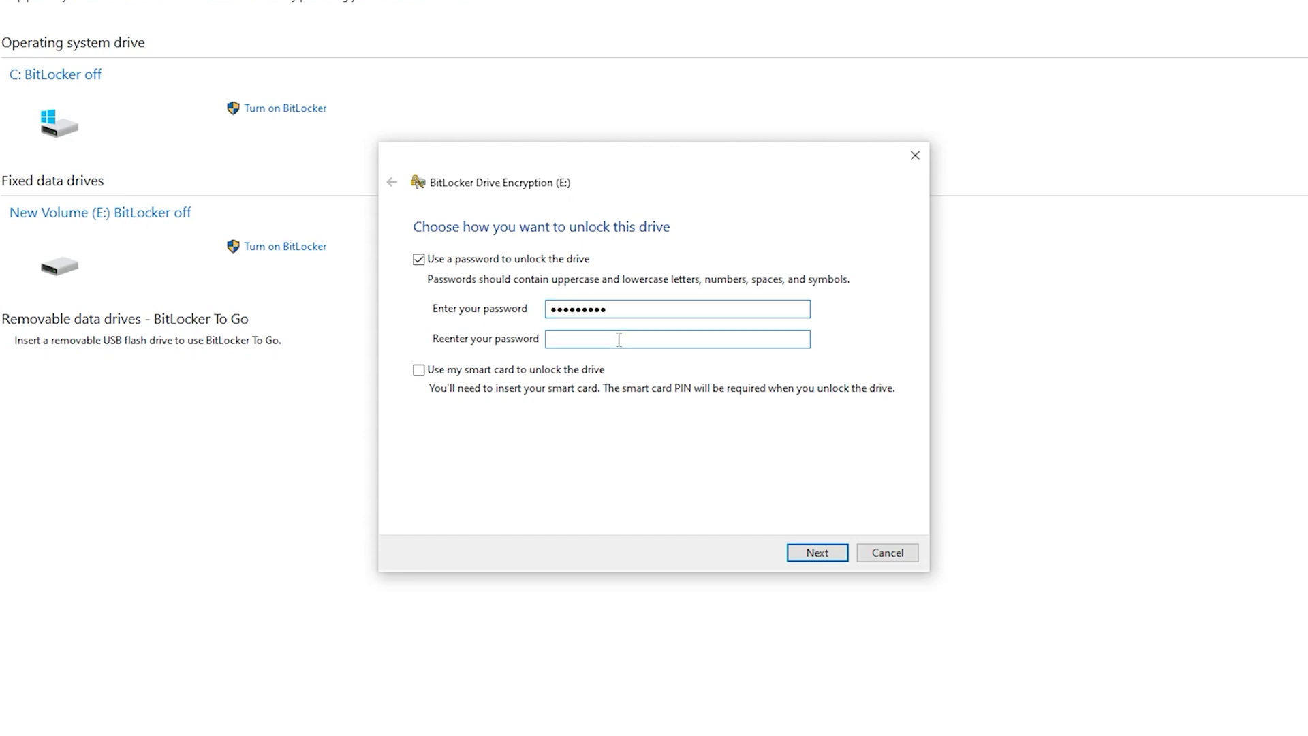
type("P")
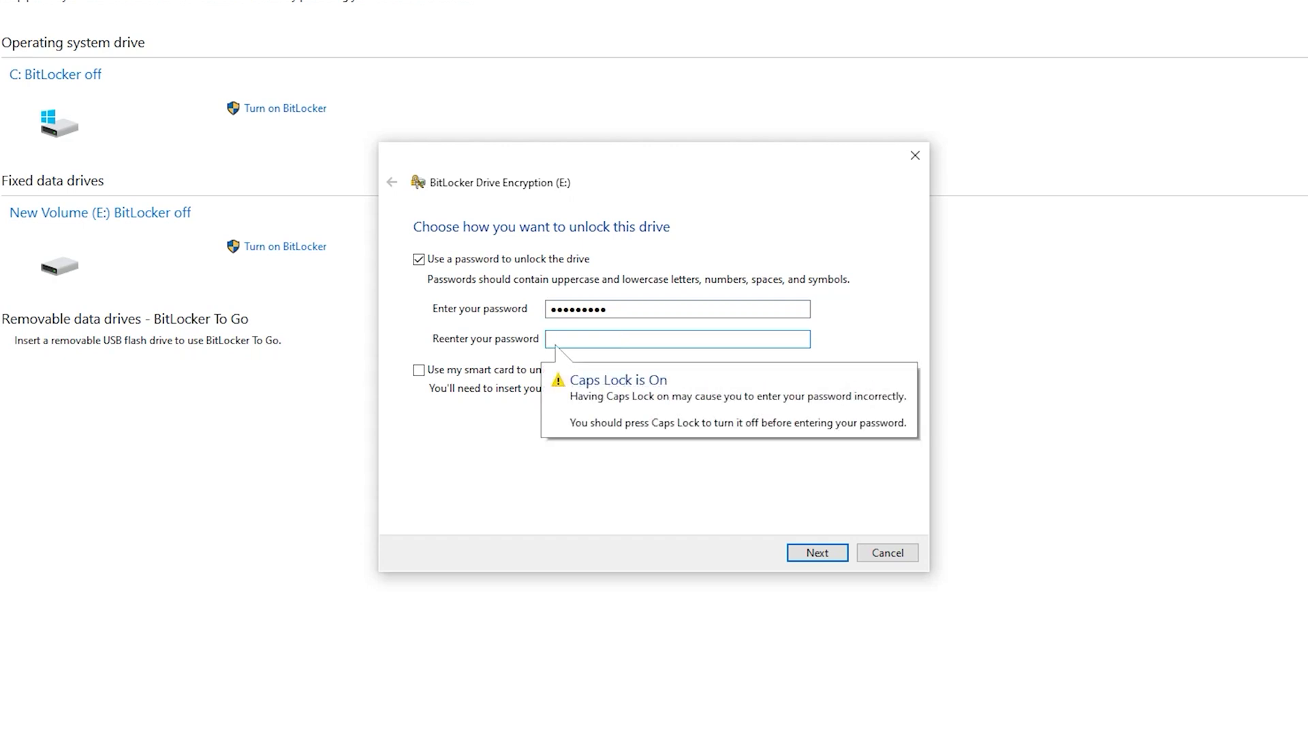
type("ass")
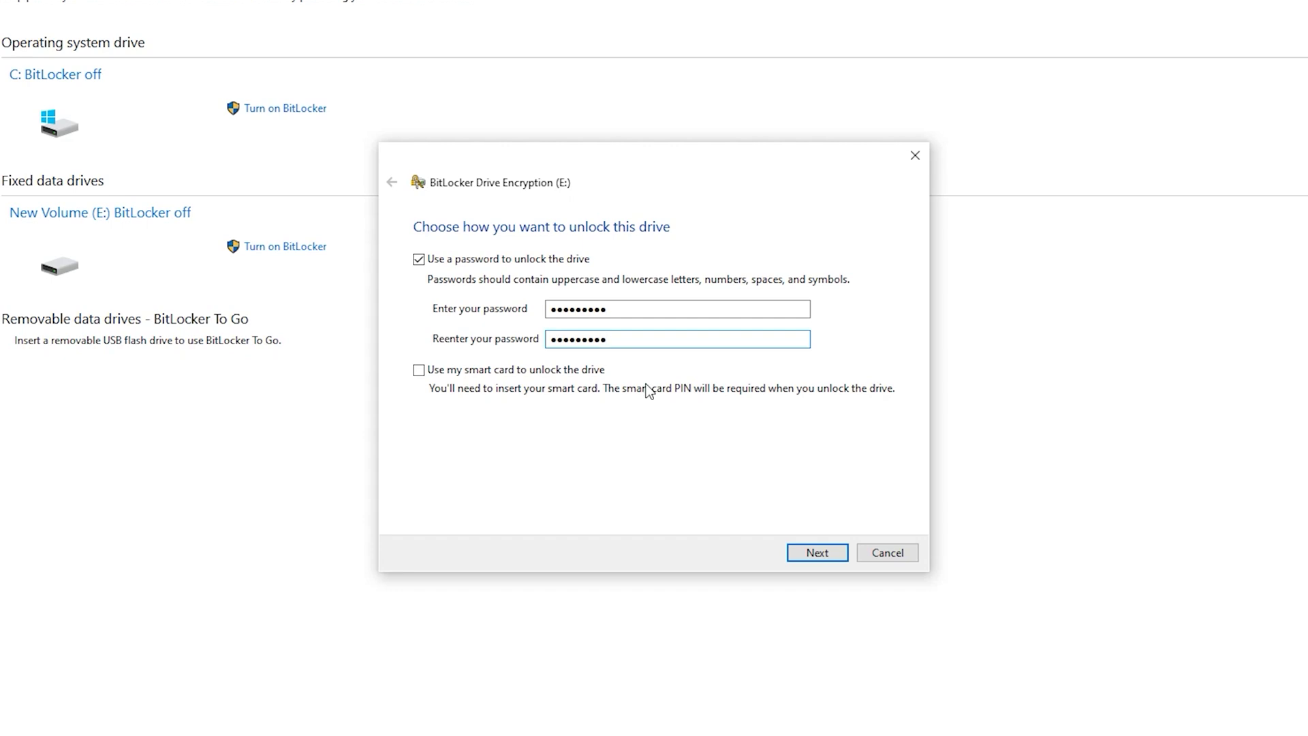
Step: Choose 'Save to a file' for the recovery key and set the Desktop as location
left_click(794, 552)
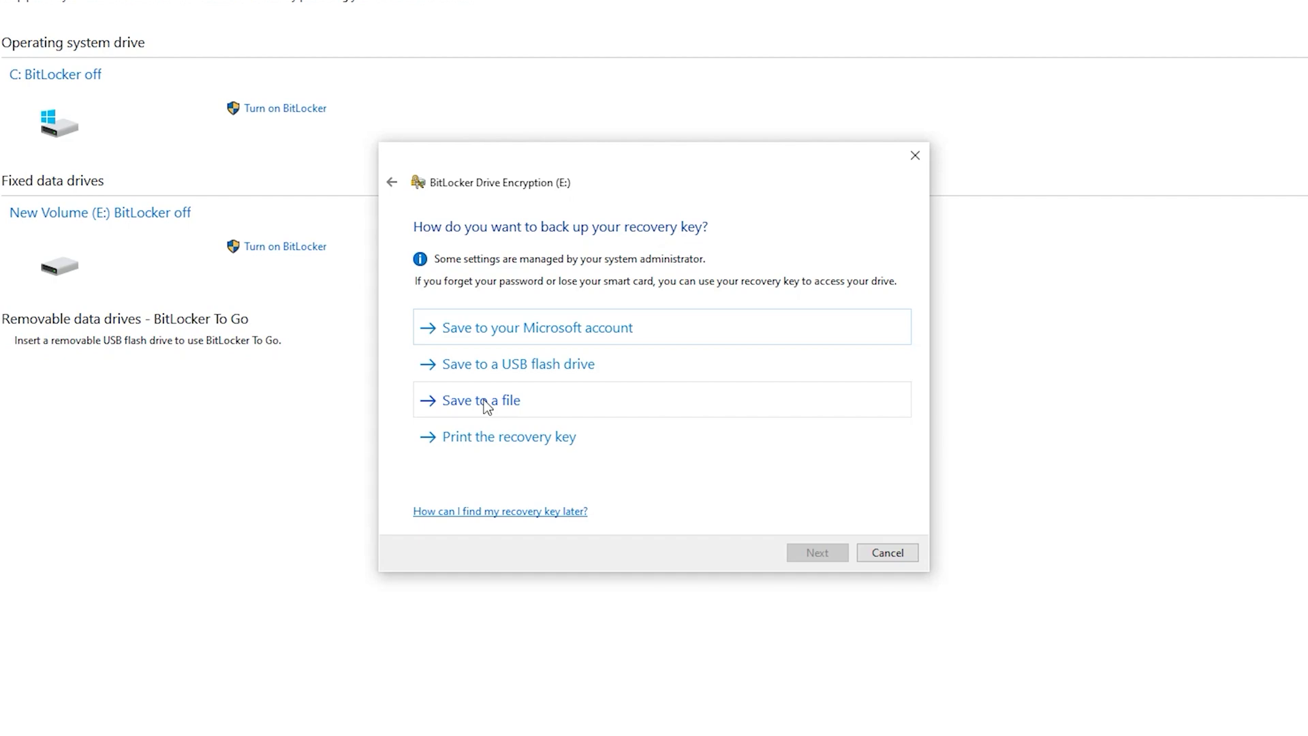
left_click(486, 405)
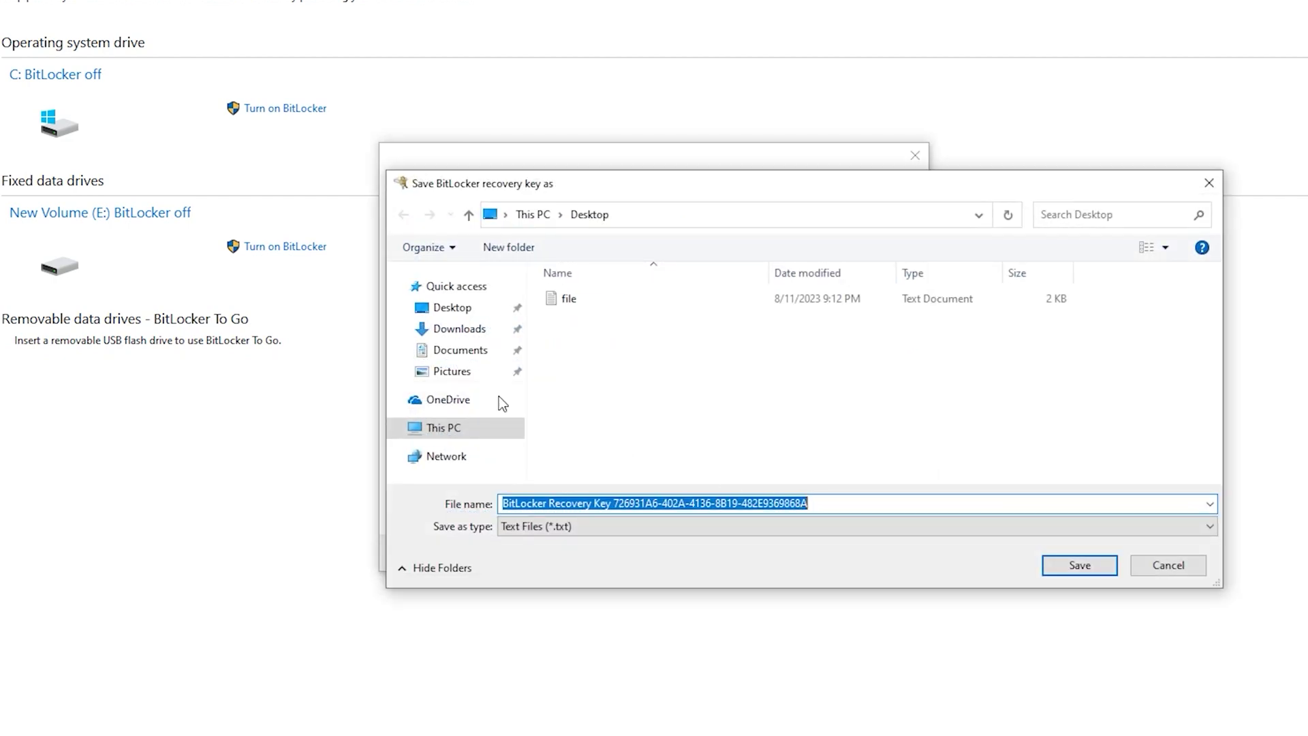
left_click(451, 309)
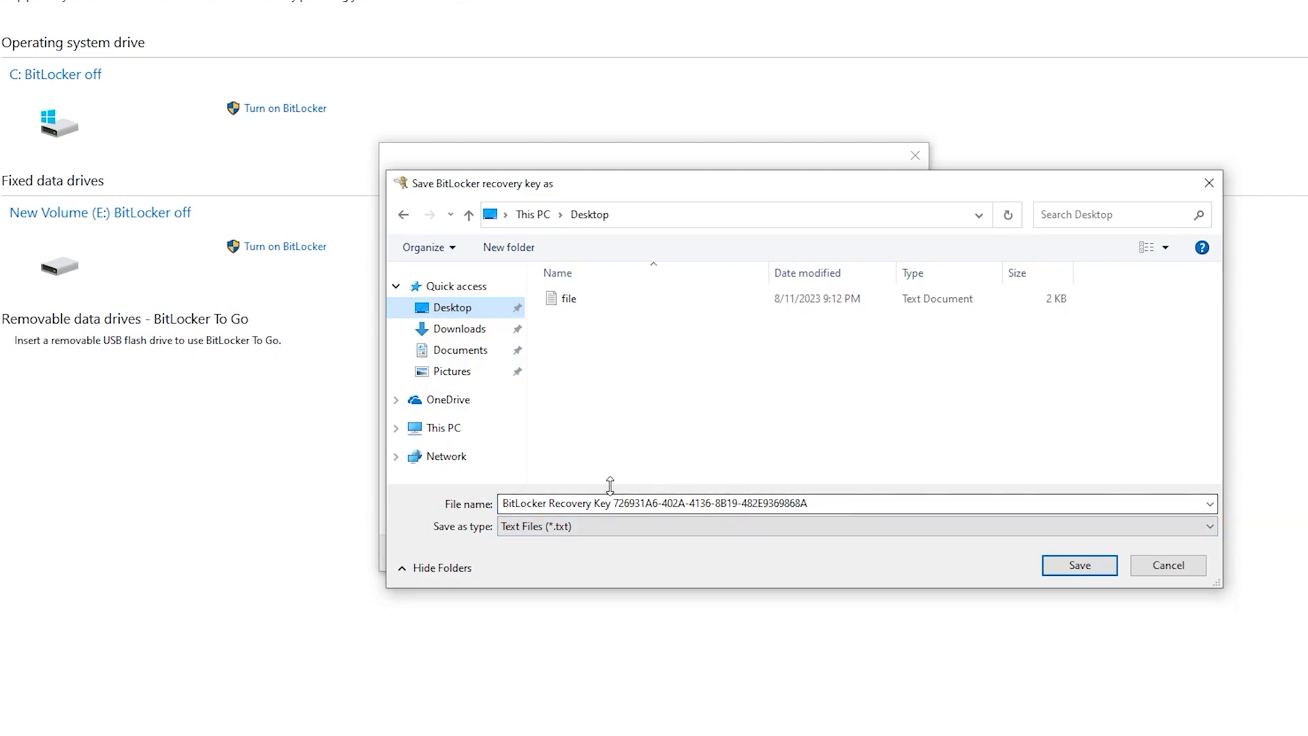
Step: Save the recovery key file, keeping 'Encrypt used disk space only' and 'New encryption mode'
left_click(1078, 573)
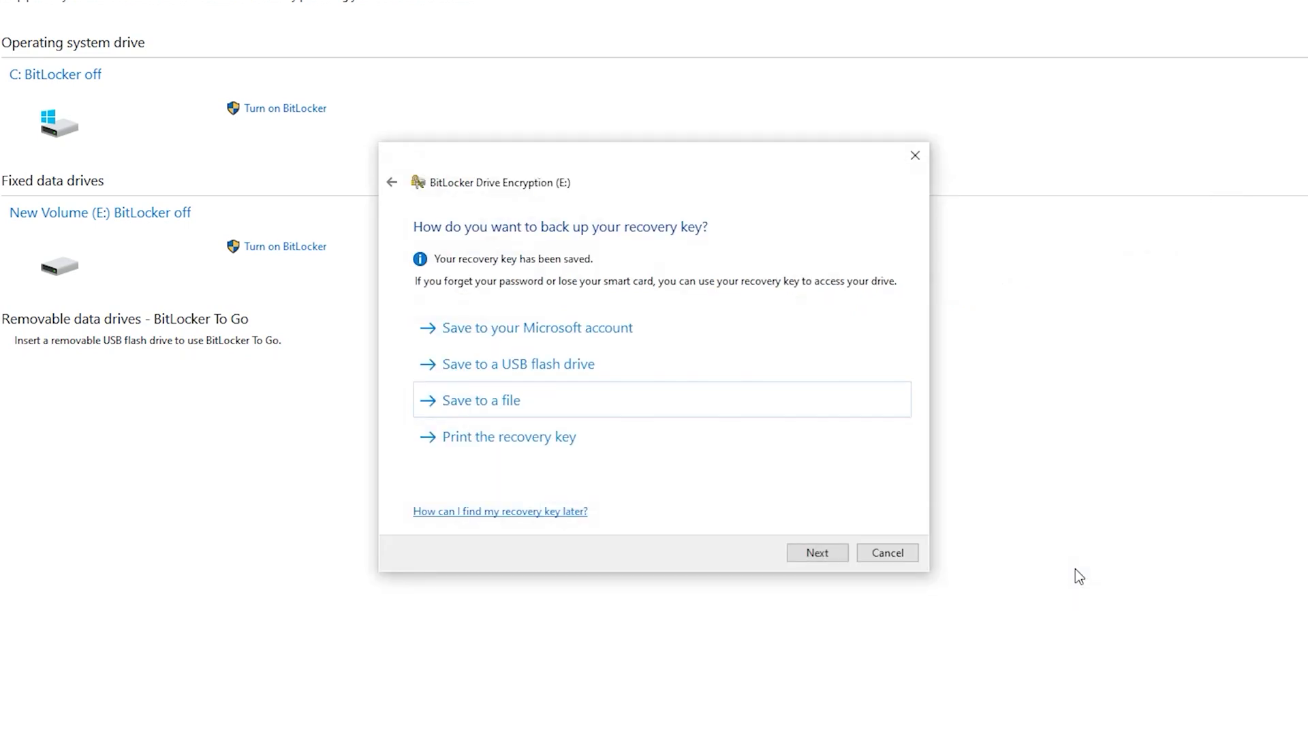
left_click(818, 554)
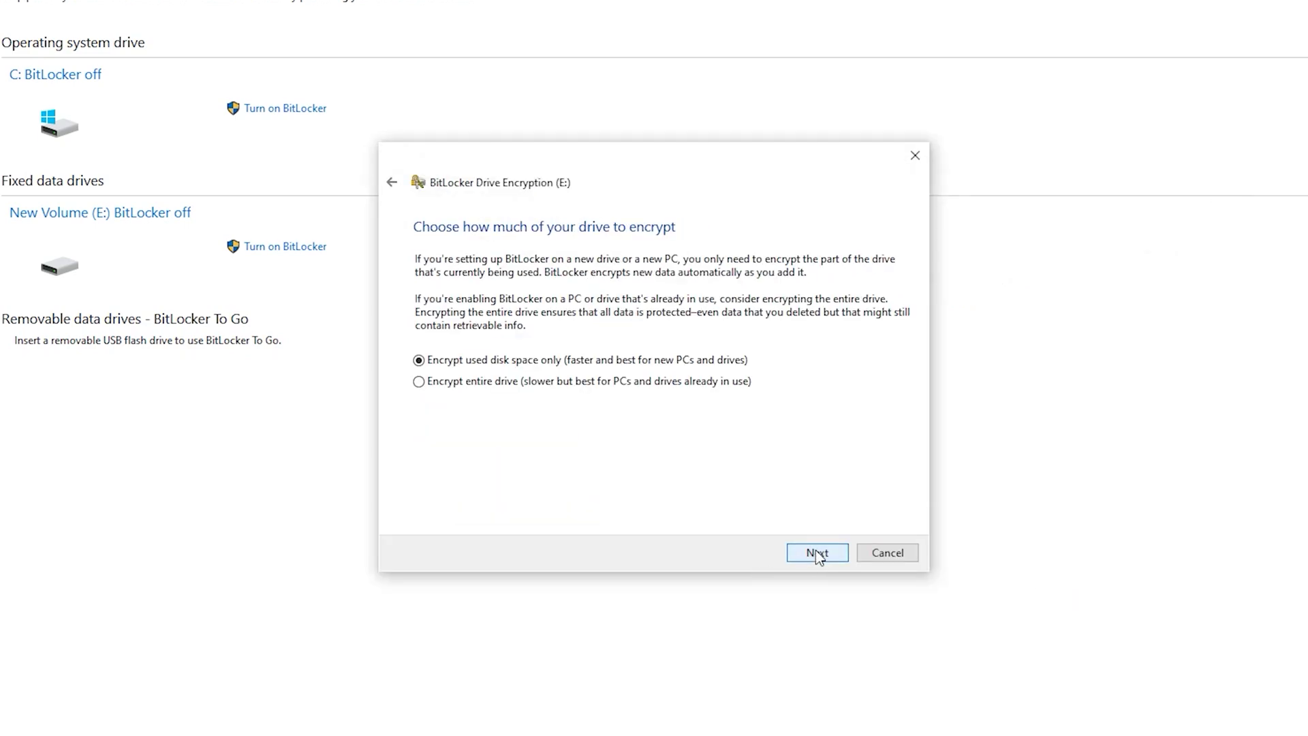
left_click(818, 553)
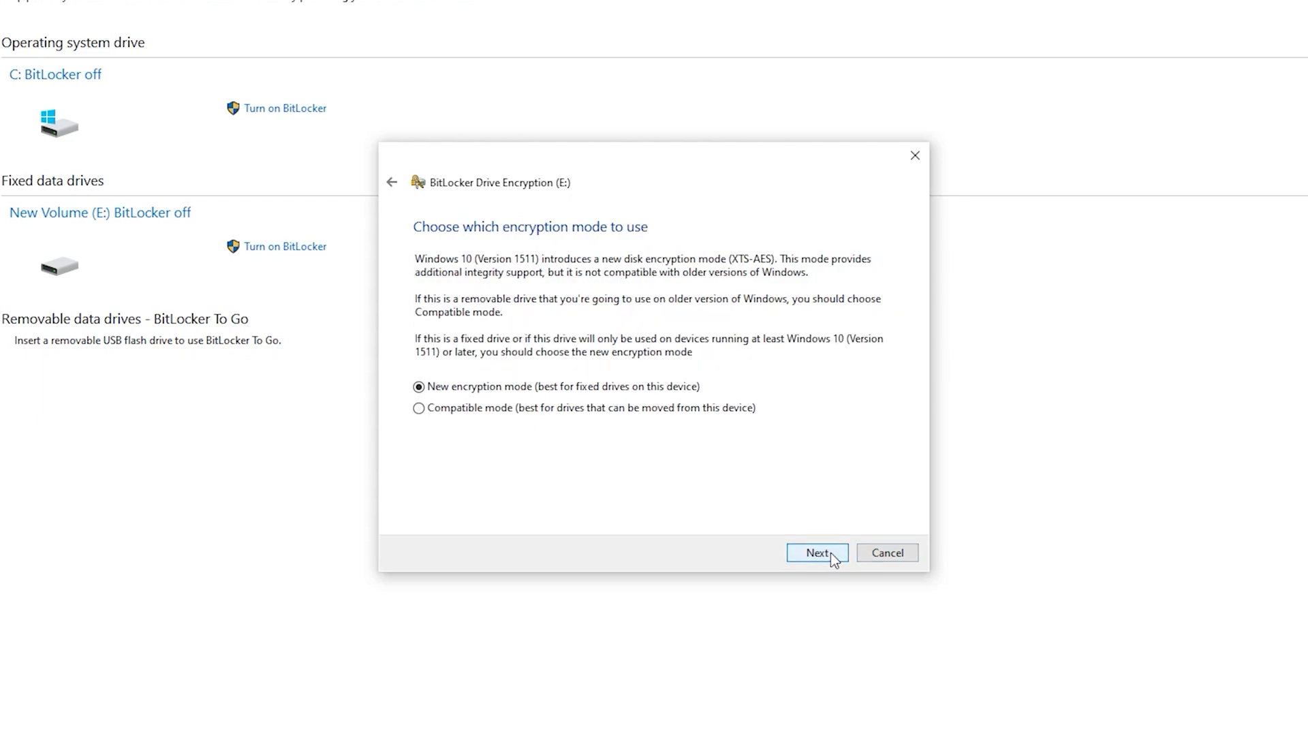
left_click(817, 553)
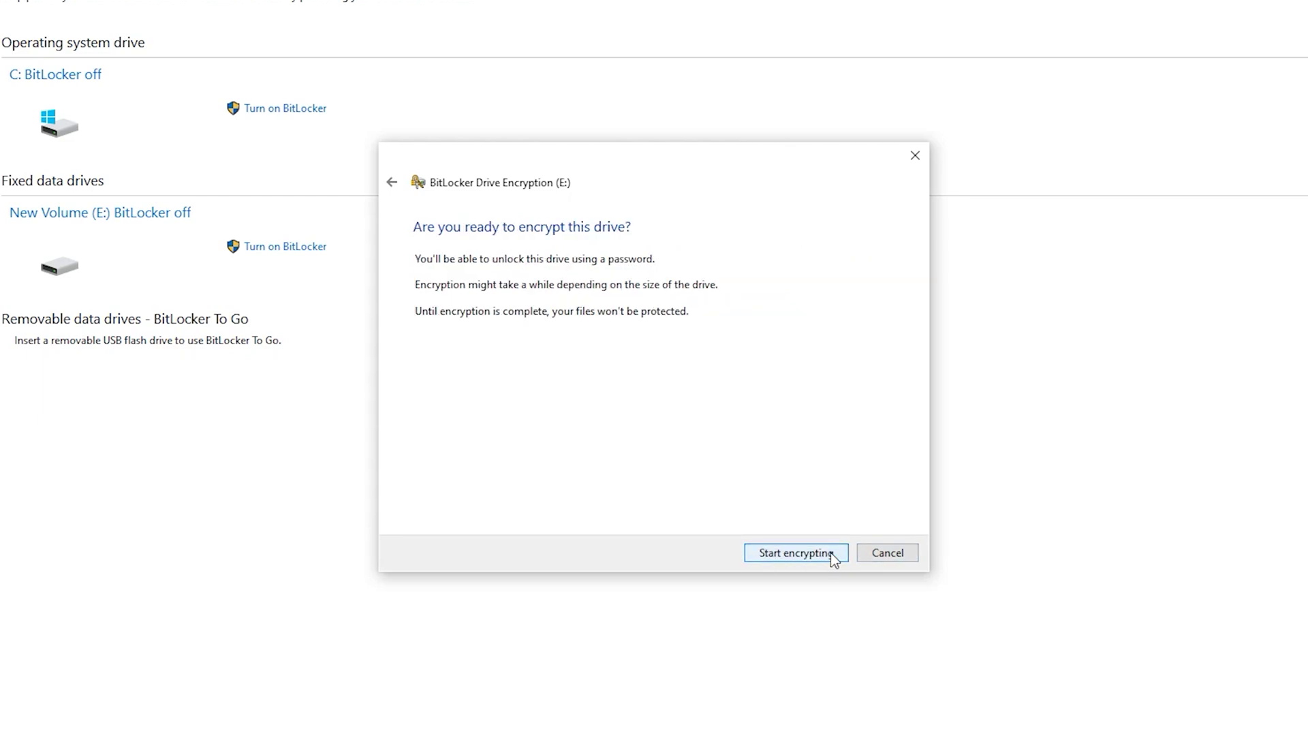
Step: Start encrypting drive E: and close the encryption complete message
left_click(795, 552)
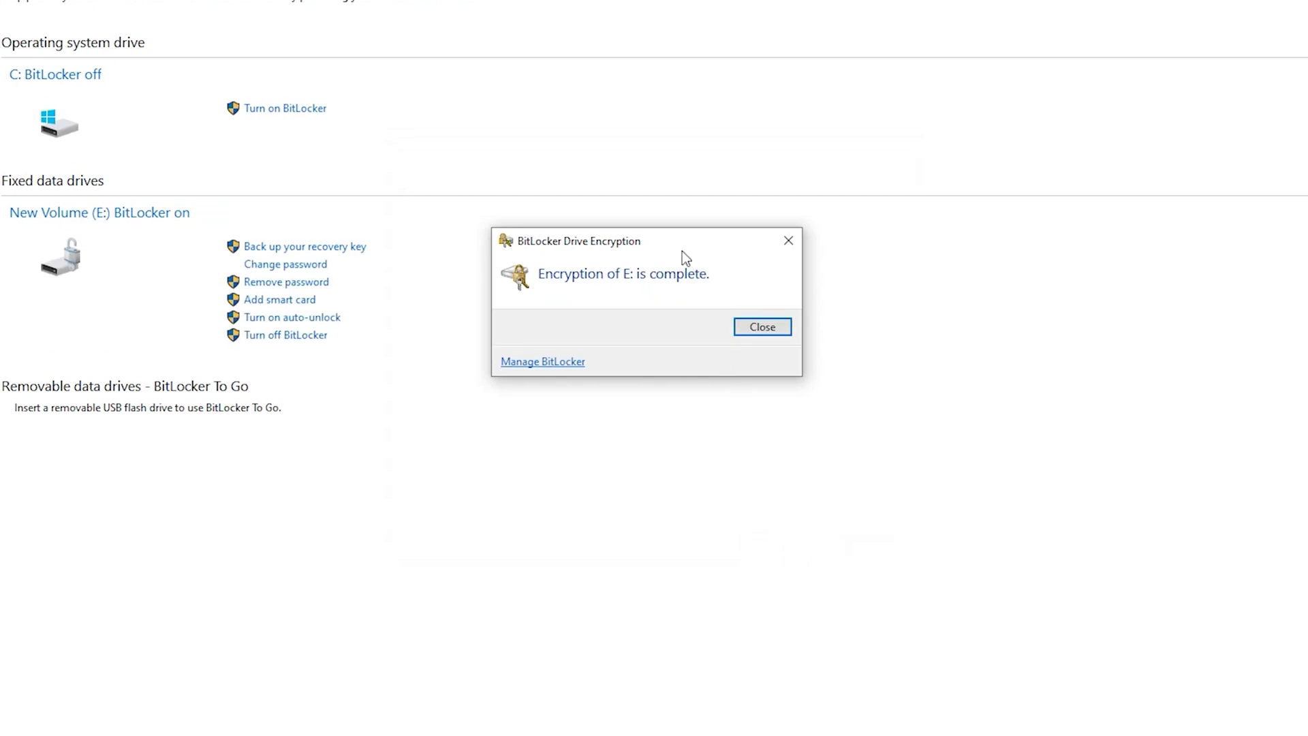
mouse_move(675, 245)
left_mouse_down()
mouse_move(873, 304)
mouse_move(605, 304)
mouse_move(765, 185)
mouse_move(830, 337)
mouse_move(569, 288)
mouse_move(668, 267)
left_mouse_up()
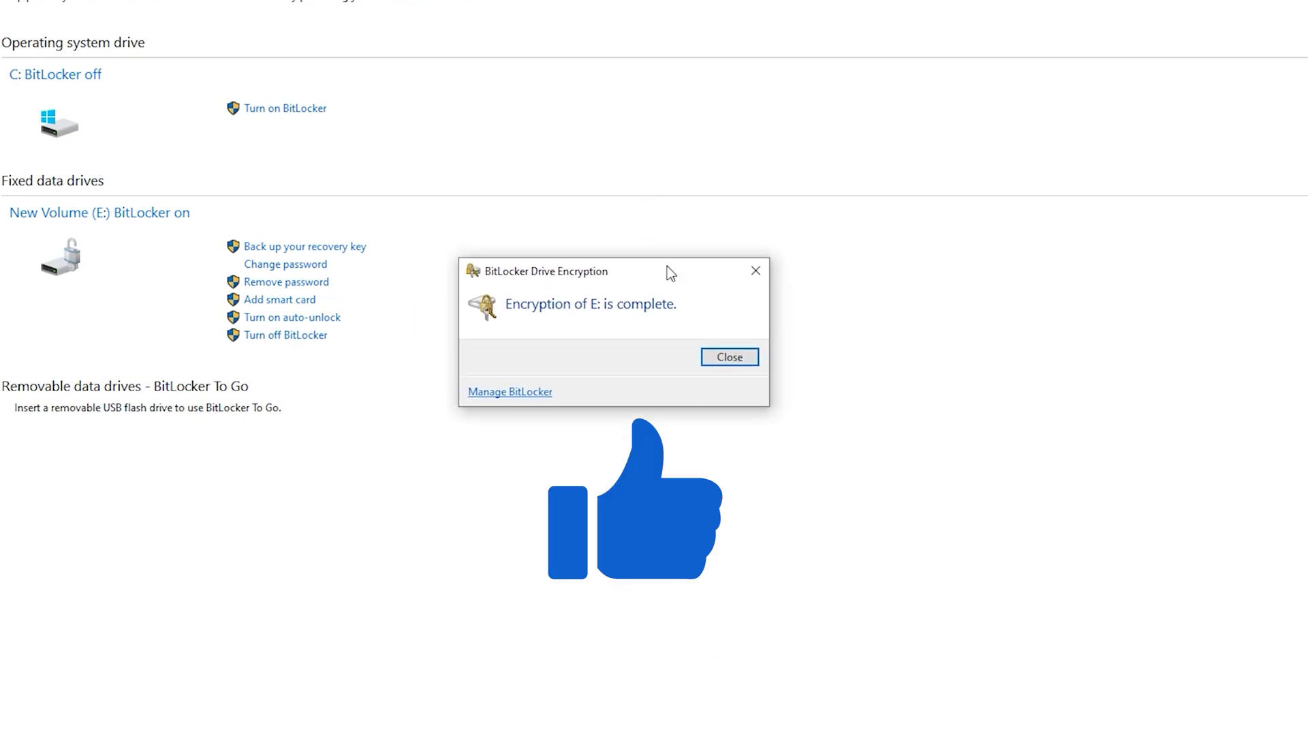
left_click(741, 366)
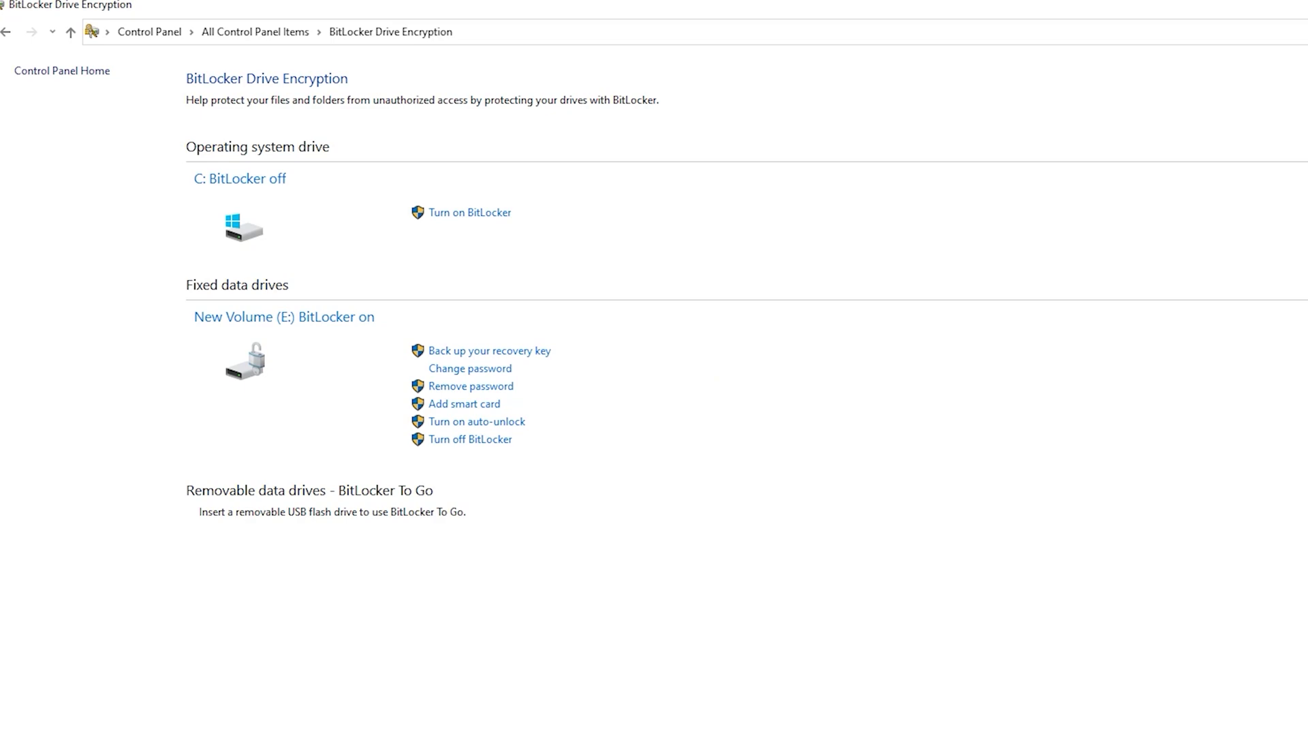
Step: Show This PC in File Explorer and select the padlocked New Volume (E:) drive
key("super+e")
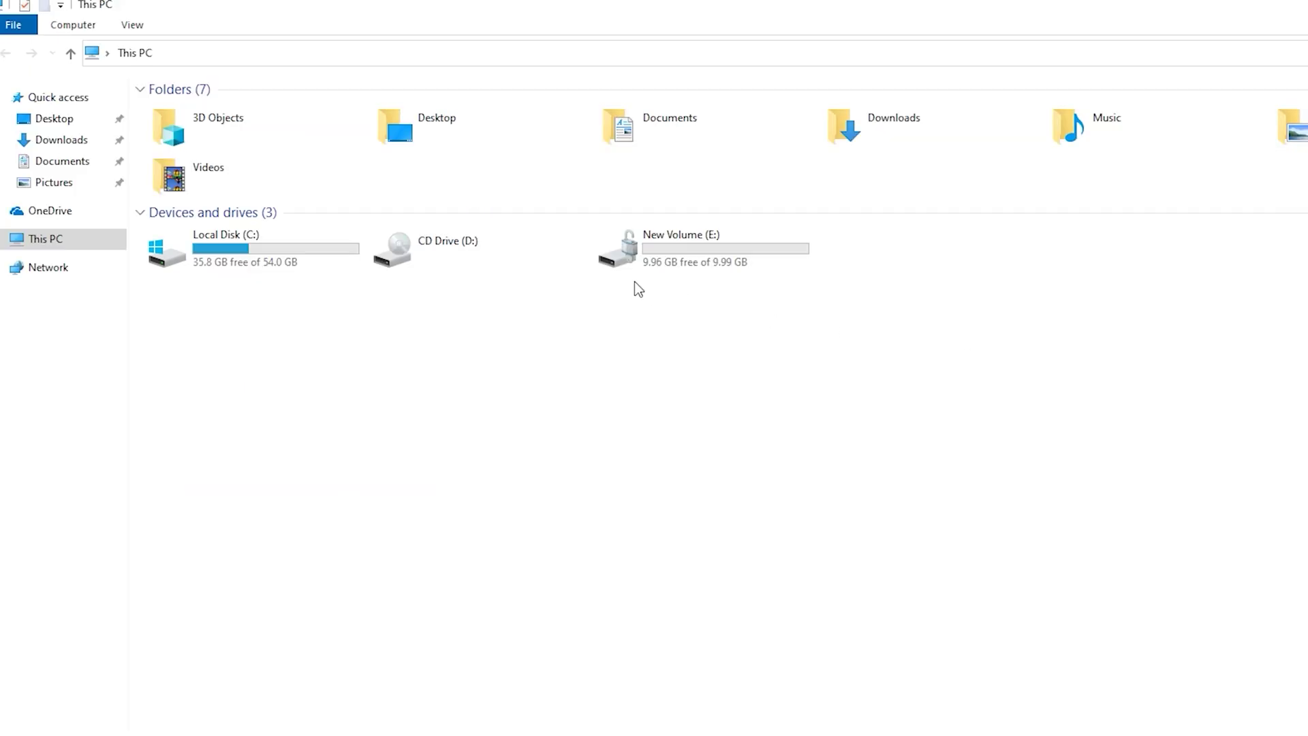
left_click(681, 259)
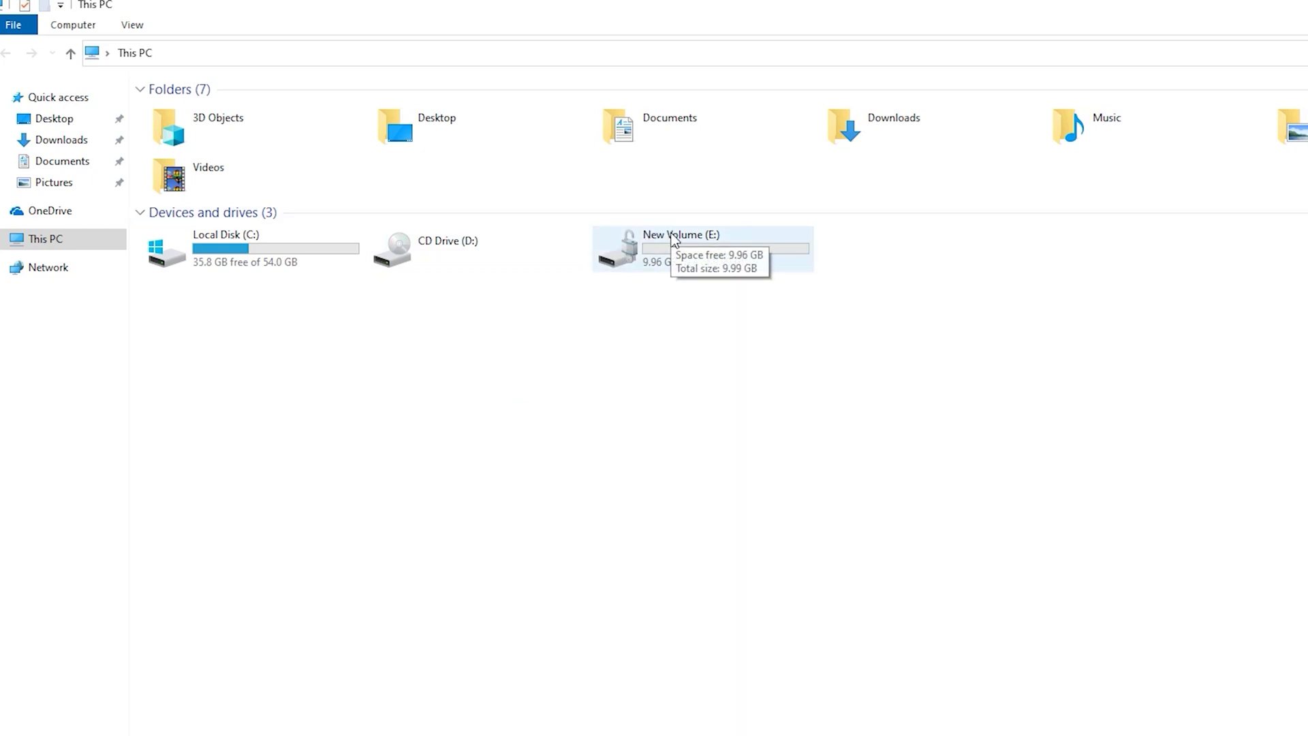
Step: Restart Windows from the Start menu's Power options and sign in with the account password
key("super")
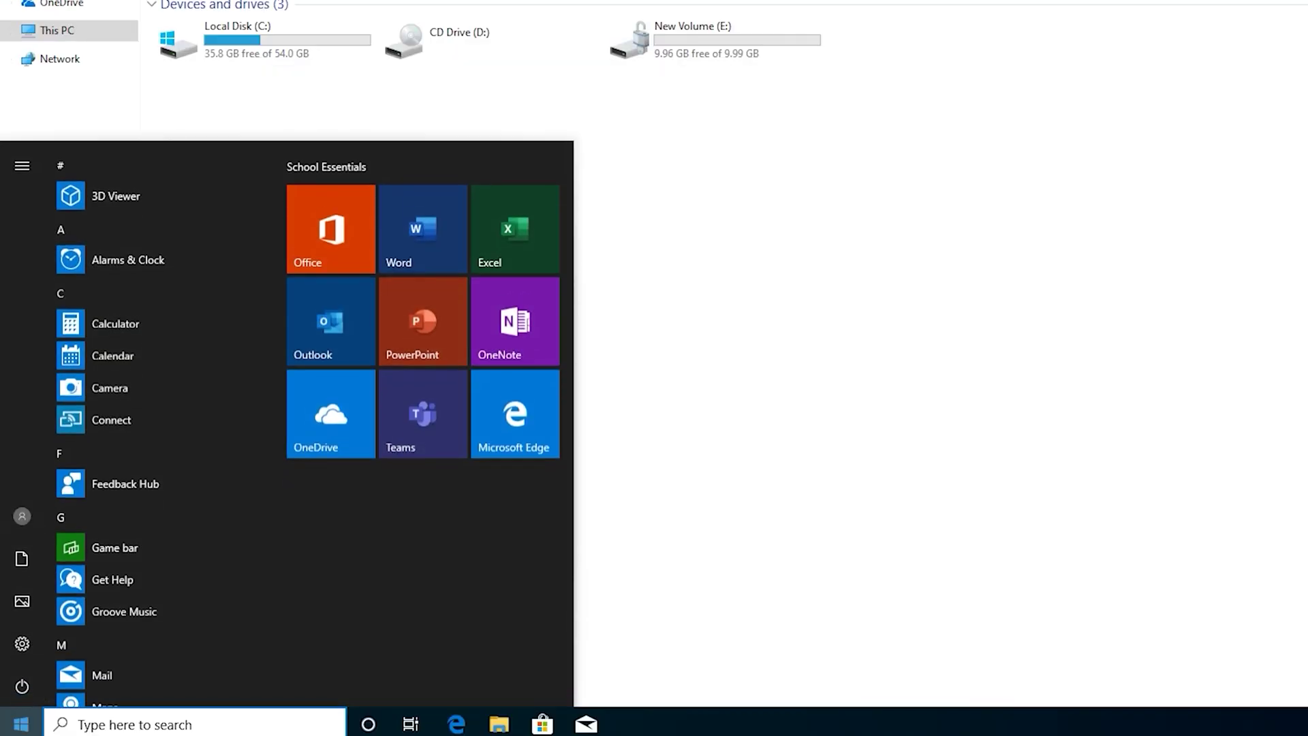
left_click(12, 688)
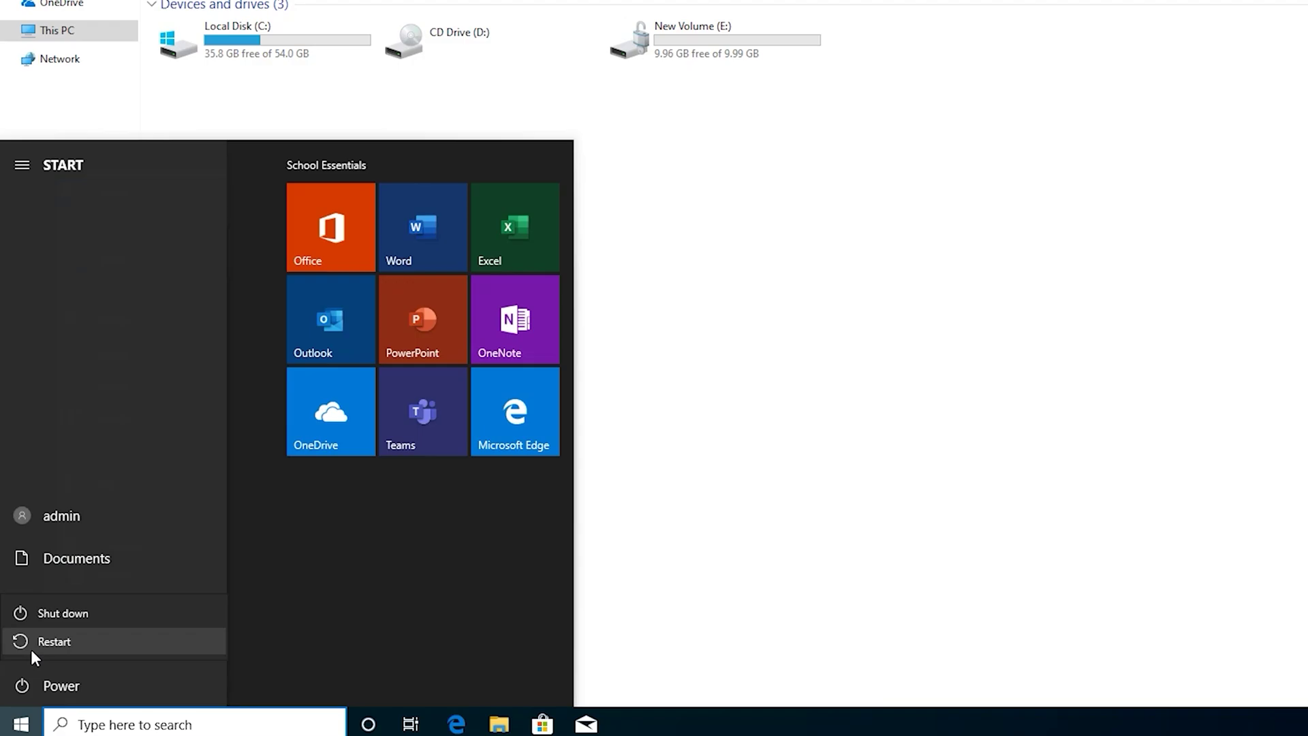
left_click(30, 648)
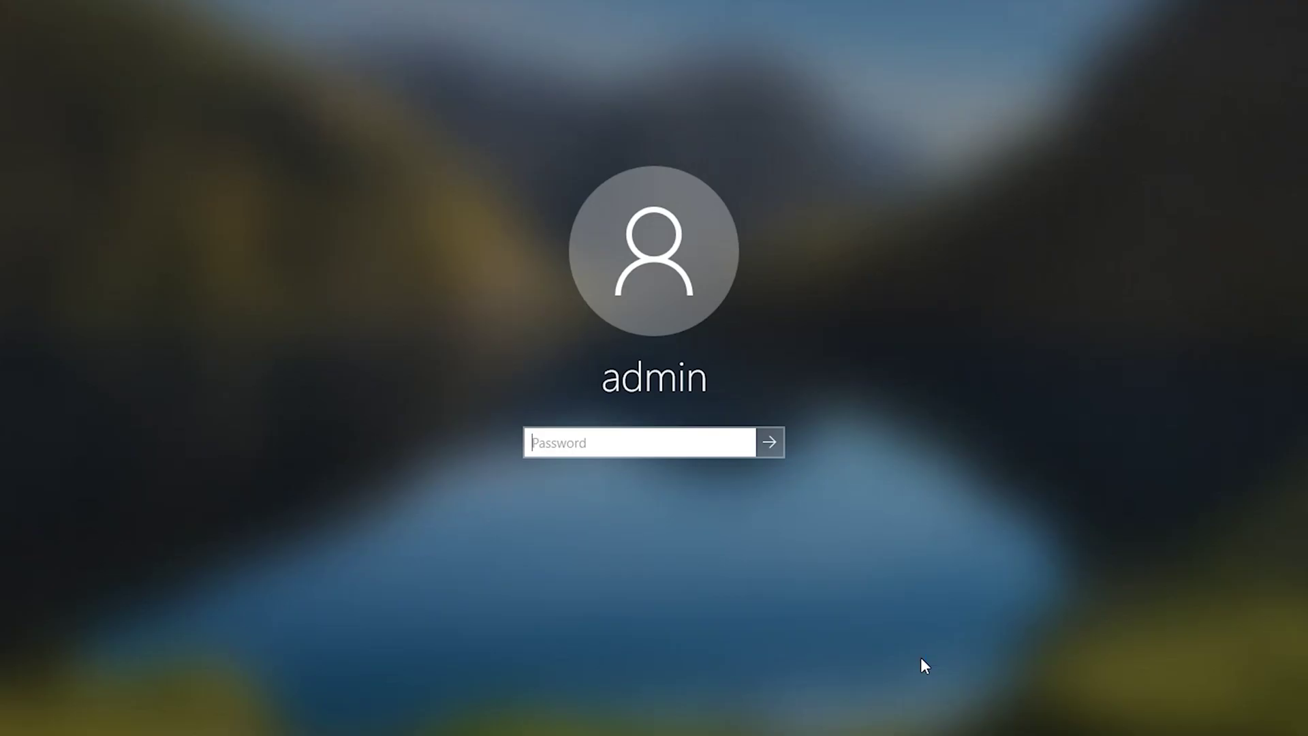
type("*****")
key("Return")
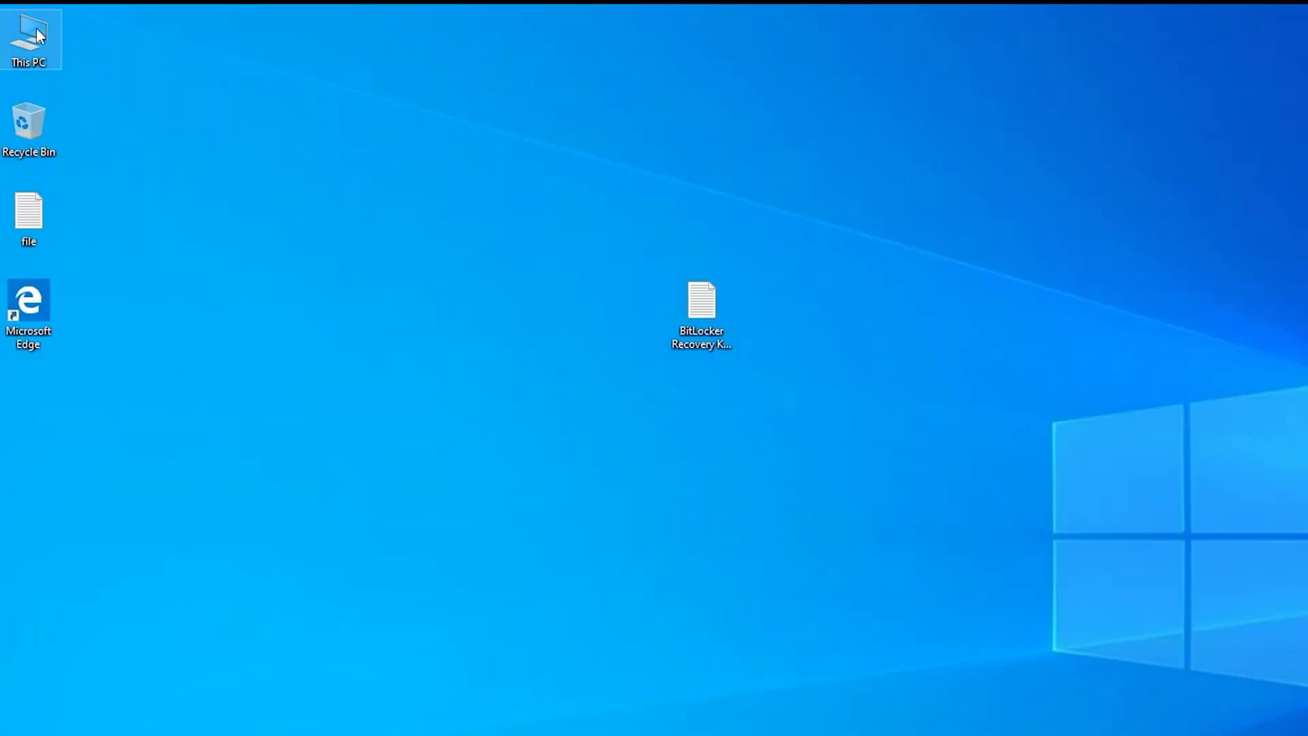
Step: Open This PC from the desktop and select the locked drive E:
double_click(37, 32)
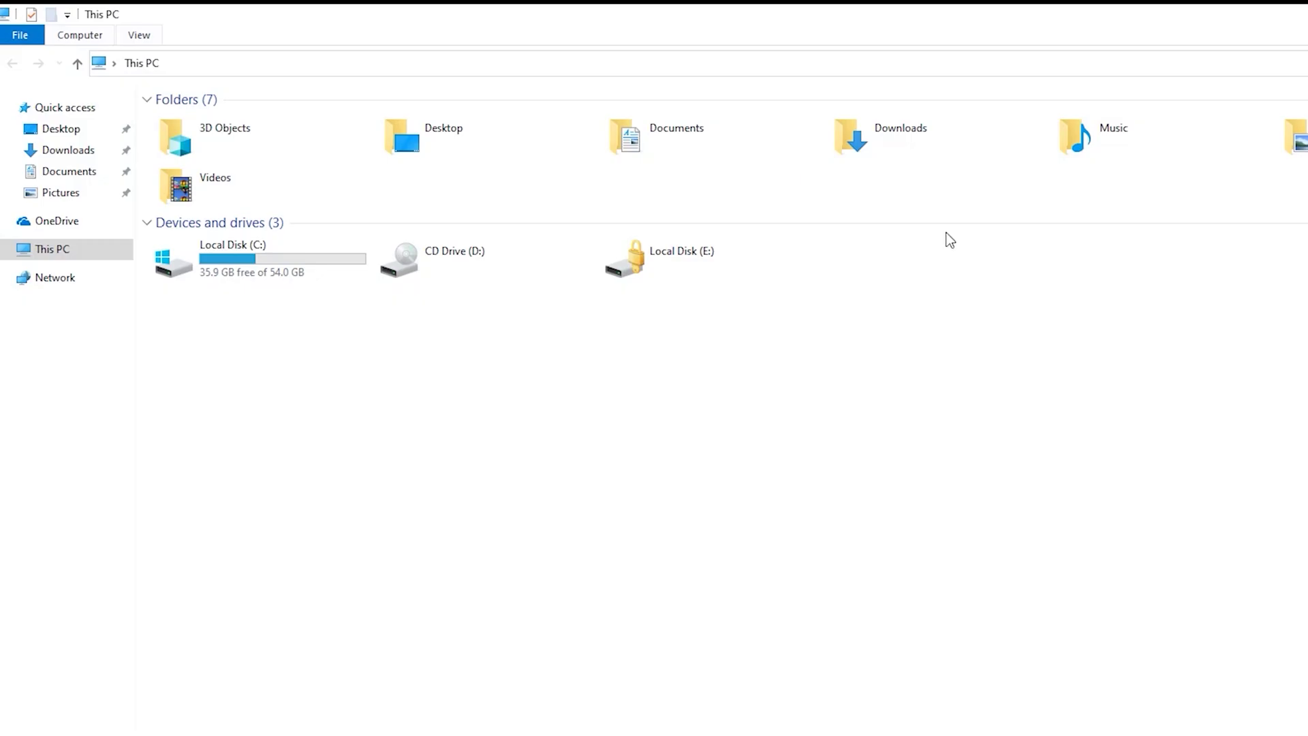
left_click_drag(817, 406, 669, 276)
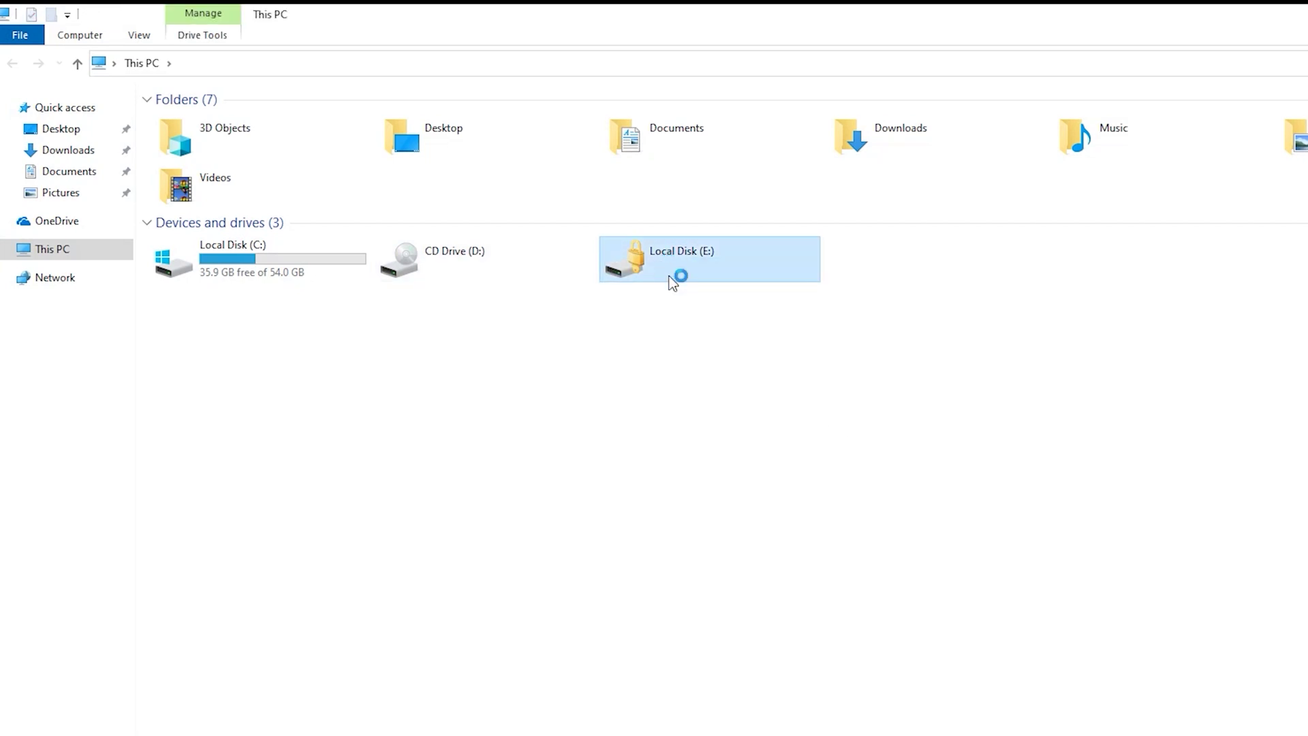
left_click(718, 341)
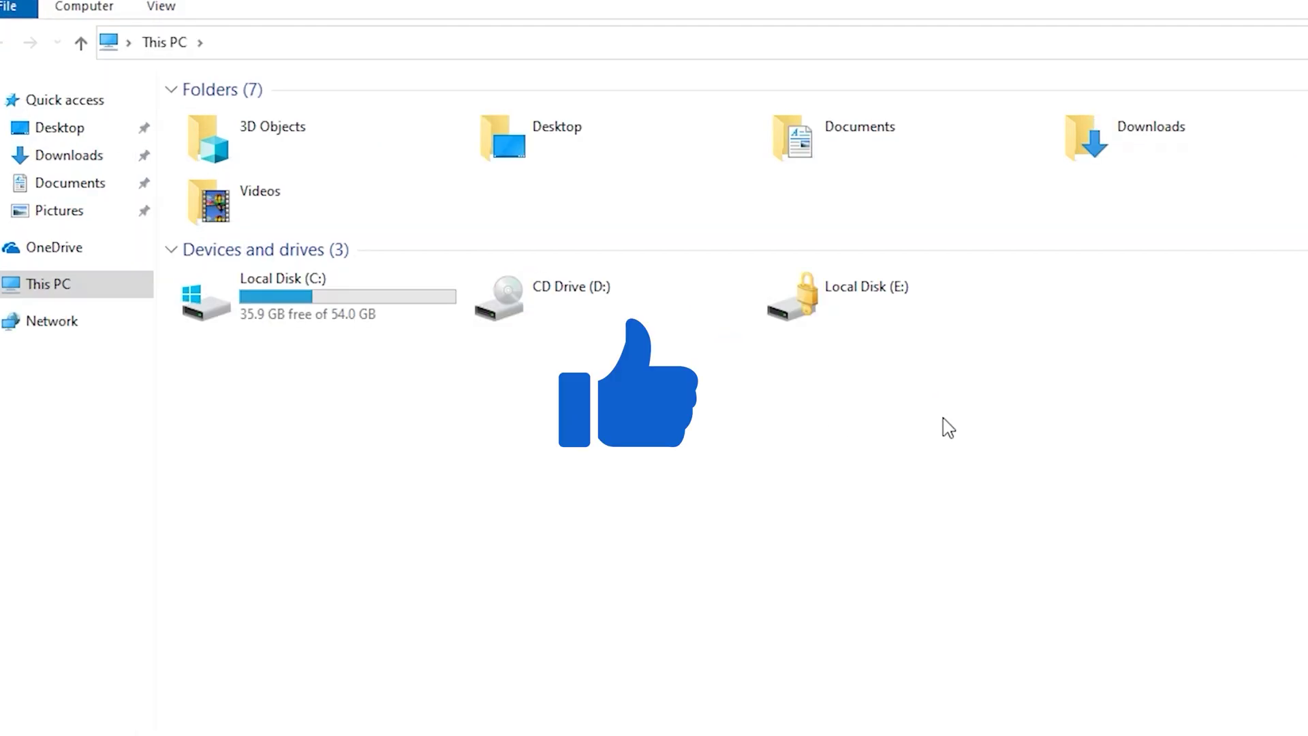
left_click_drag(1097, 534, 834, 295)
left_click(894, 447)
left_click_drag(800, 369, 607, 215)
left_click(739, 324)
left_click_drag(888, 389, 783, 368)
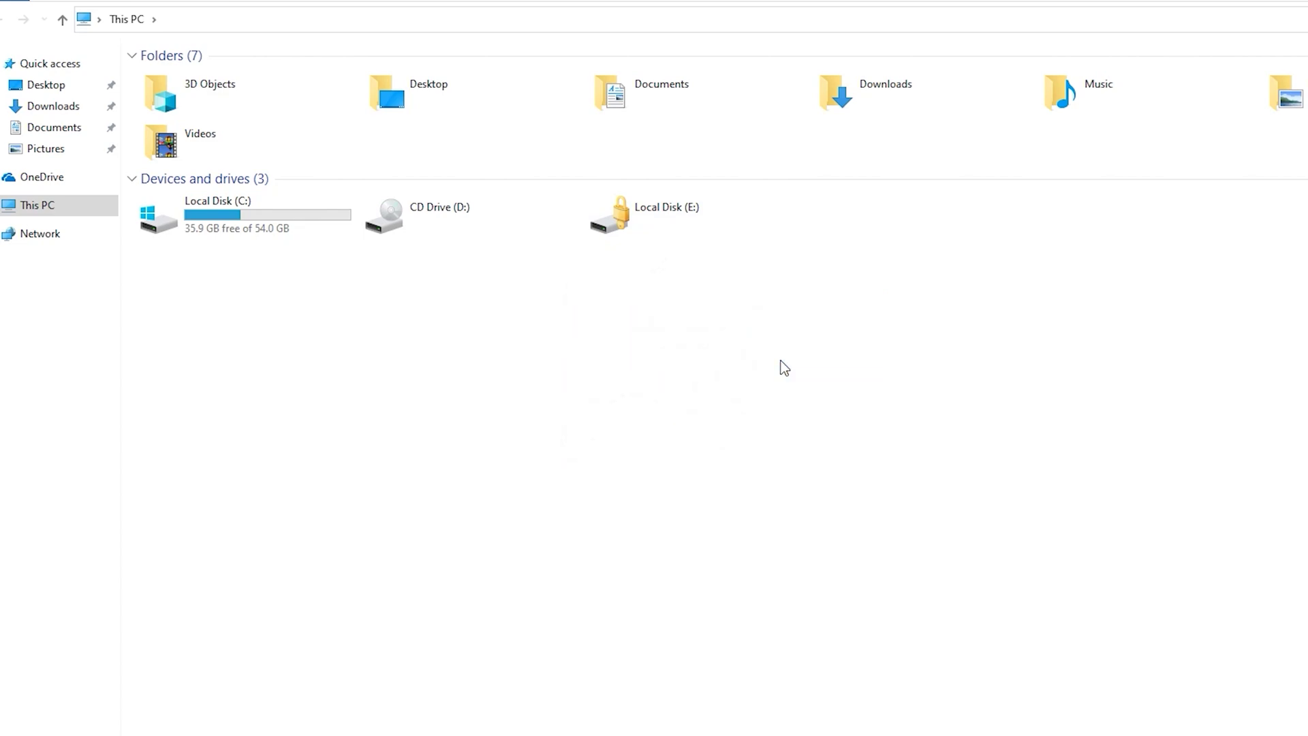
Step: Unlock drive E: with its BitLocker password, then minimize Explorer and move the recovery key file
double_click(660, 218)
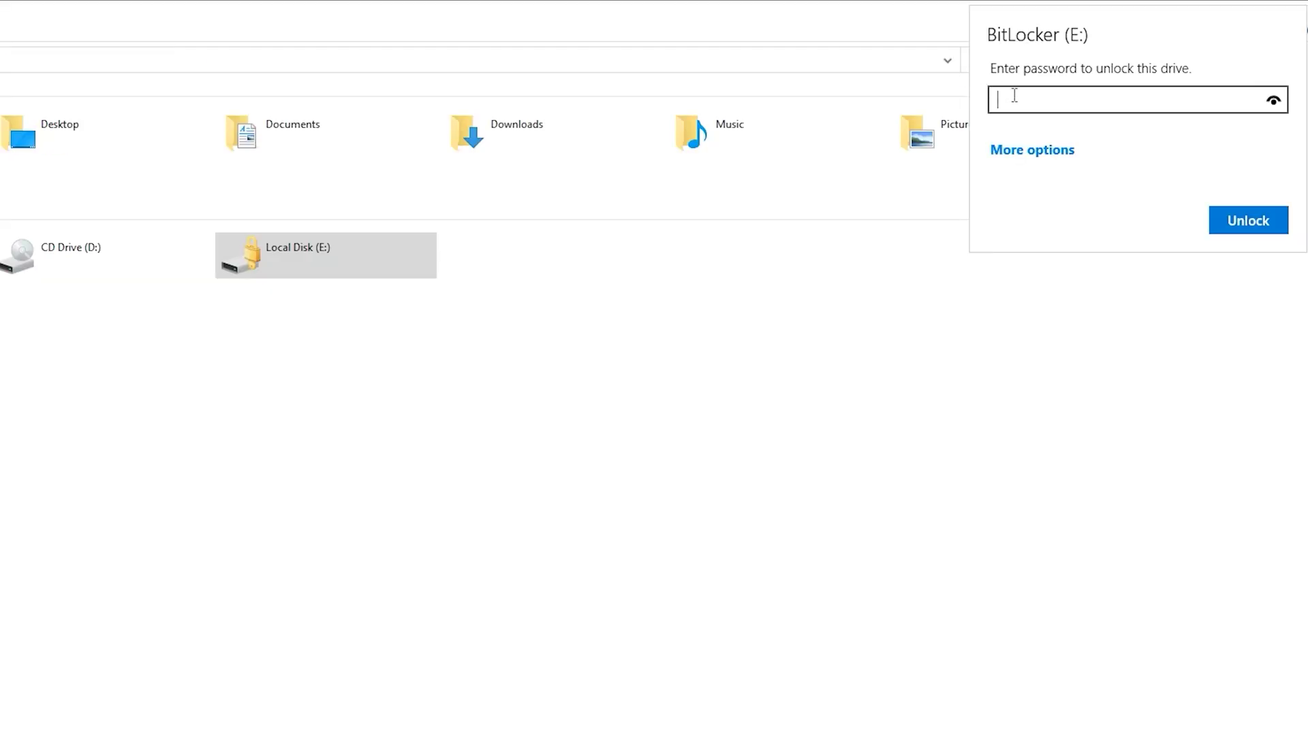
type("passw")
left_click(1247, 220)
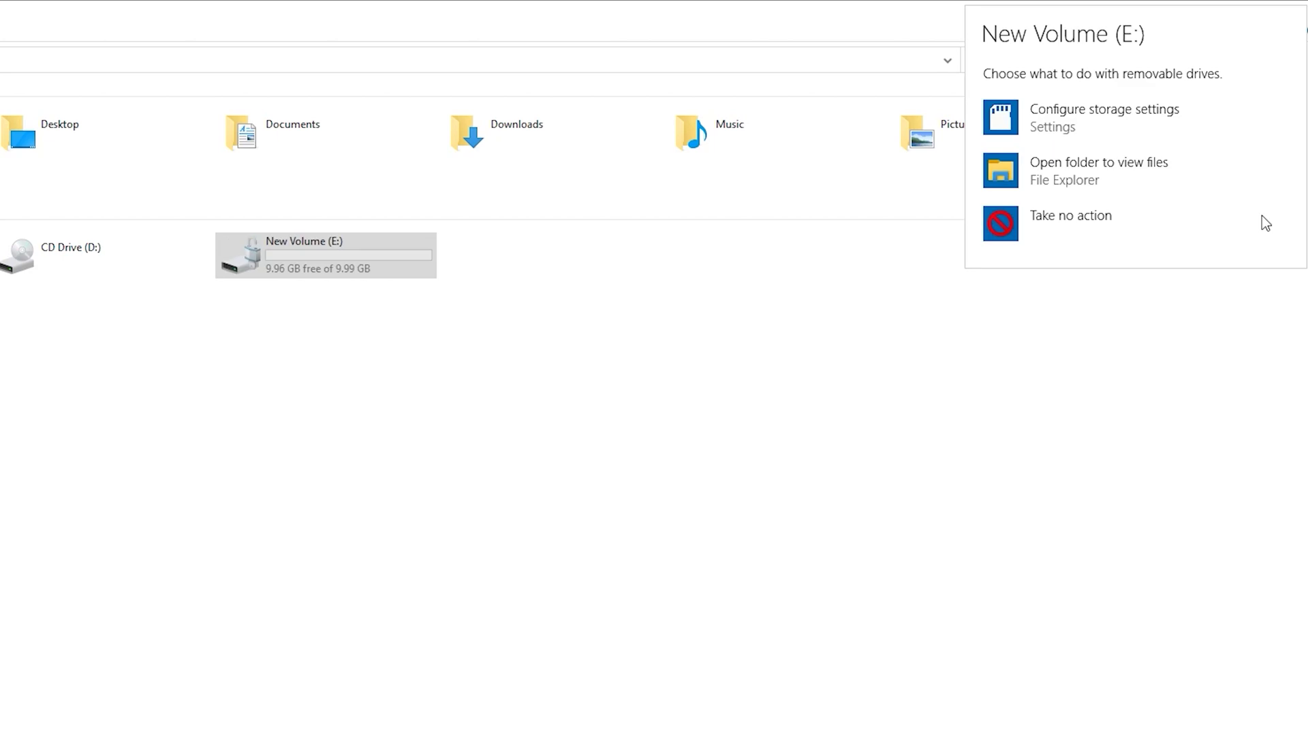
left_click(272, 273)
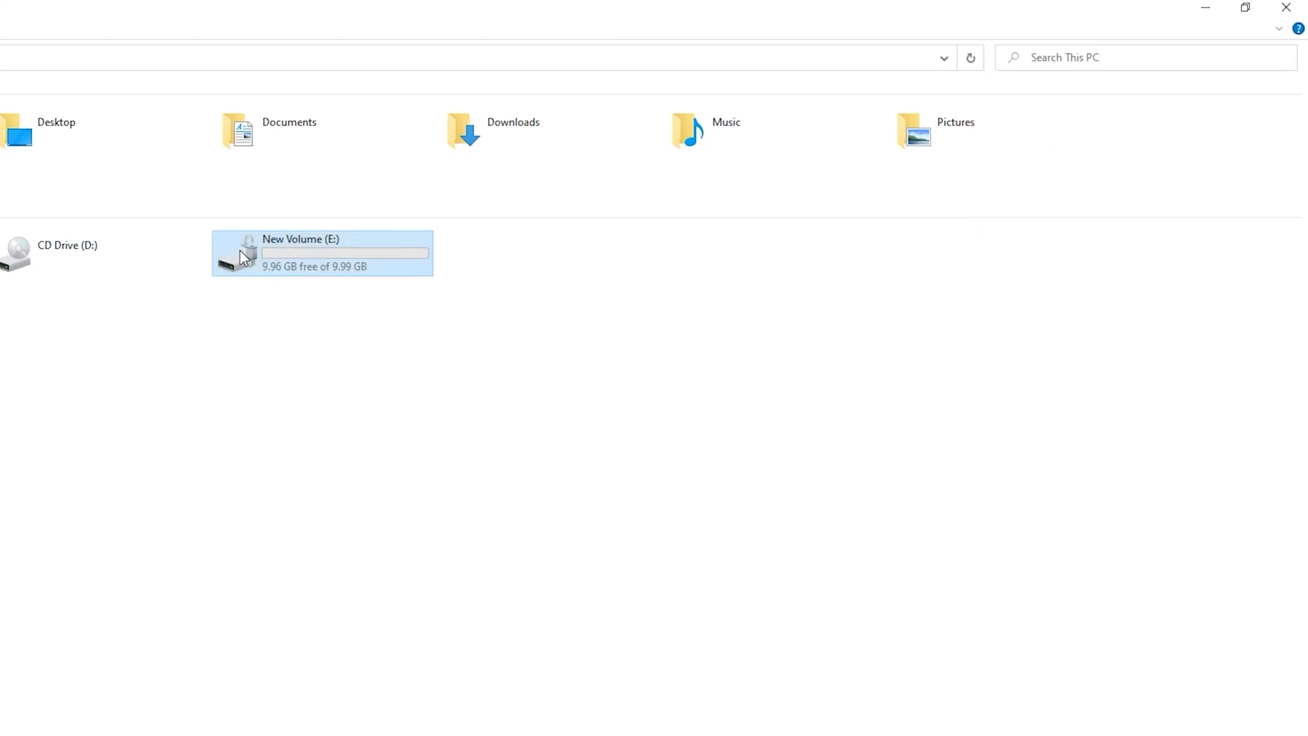
left_click(1205, 8)
left_click_drag(307, 312, 554, 231)
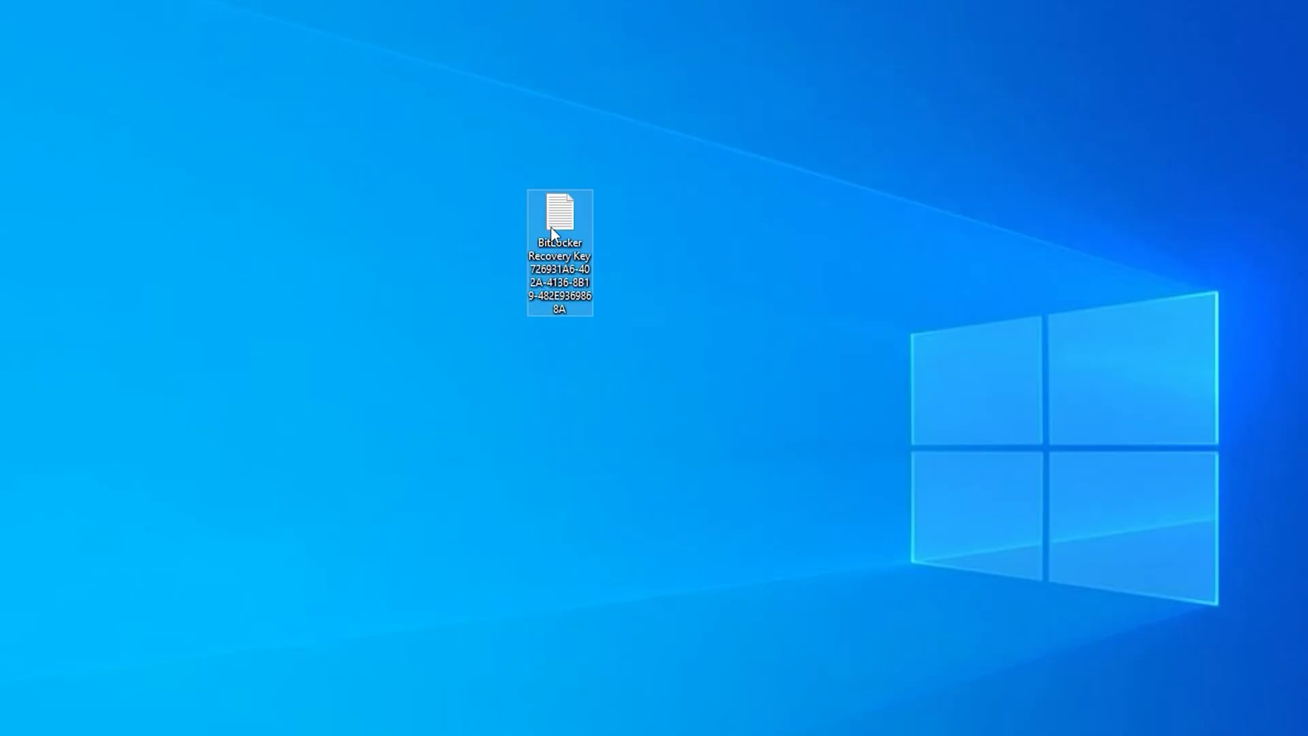
double_click(555, 235)
left_click_drag(99, 341, 444, 348)
left_click(55, 360)
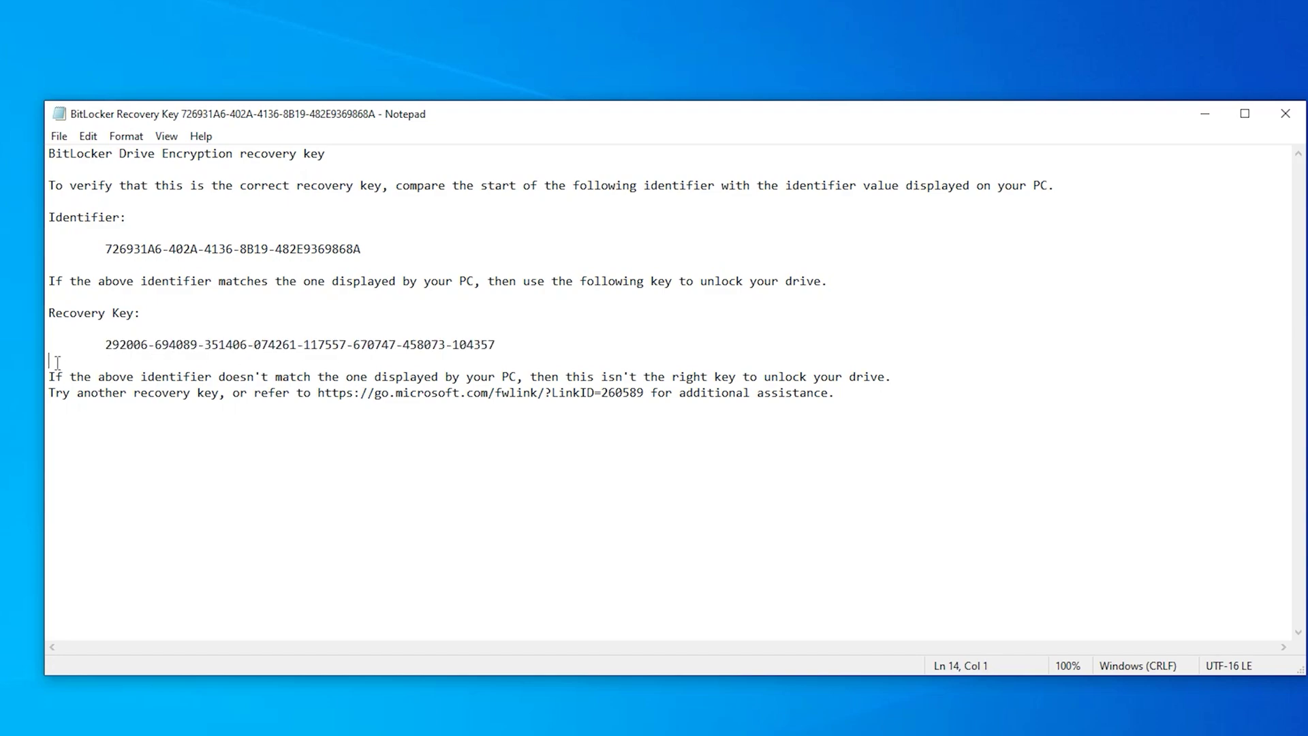
left_click_drag(55, 359, 103, 343)
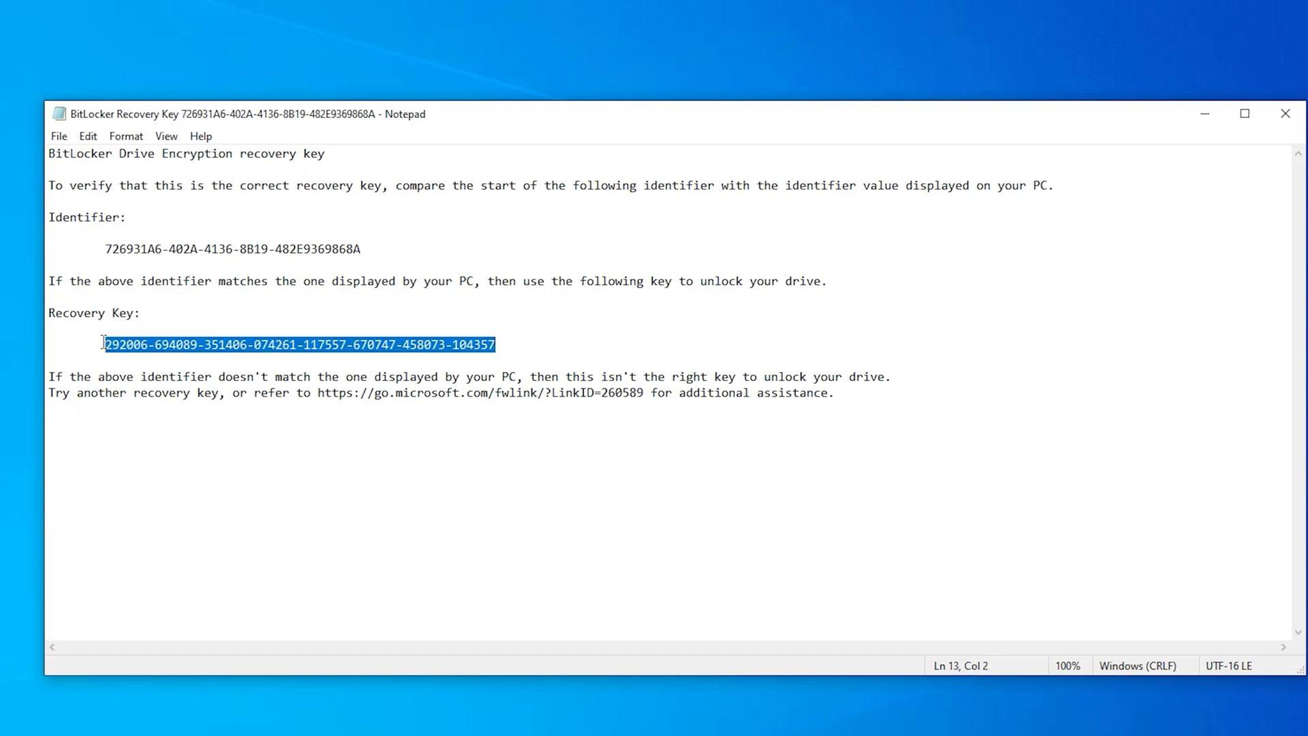
left_click(1286, 114)
left_click_drag(972, 361, 414, 195)
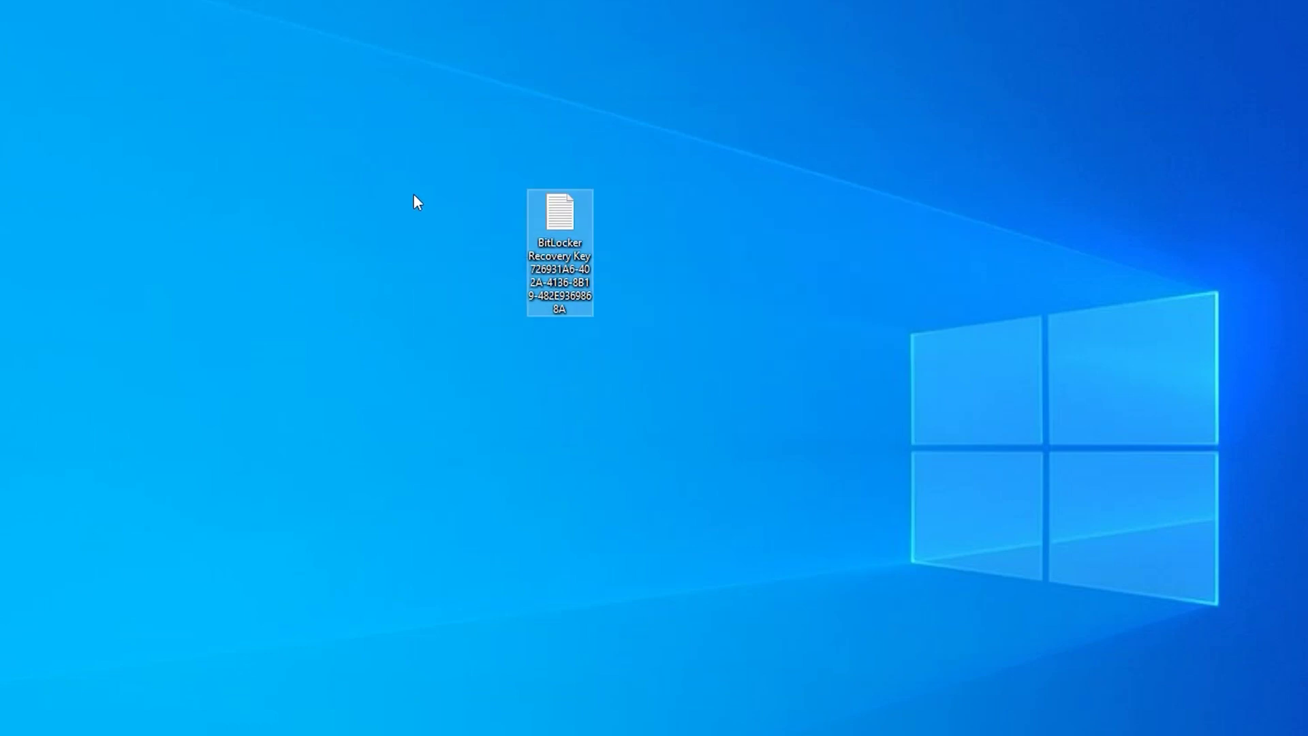